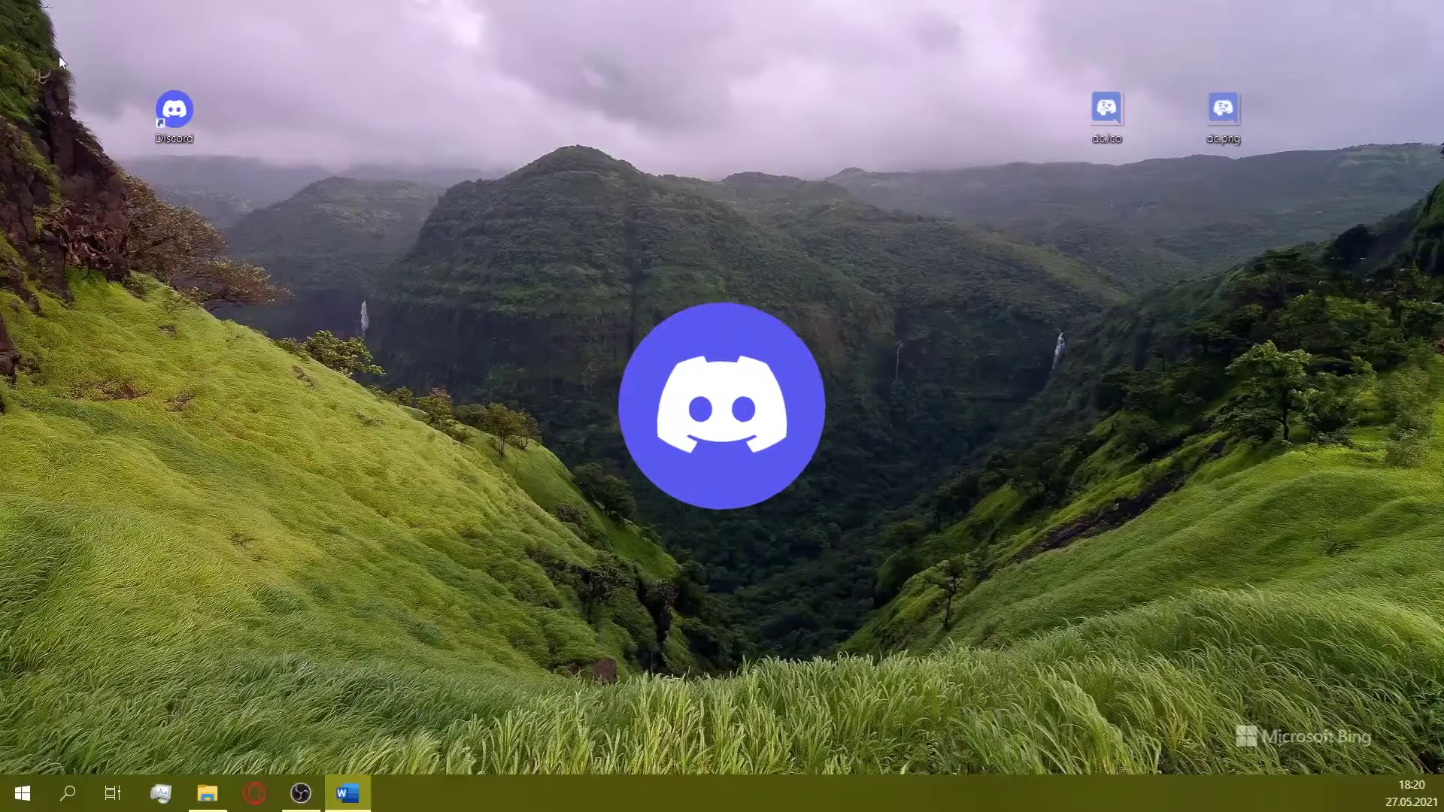
# Step: Select the Discord desktop shortcut, then clear the selection again
pyautogui.moveTo(63, 53); pyautogui.dragTo(281, 185)
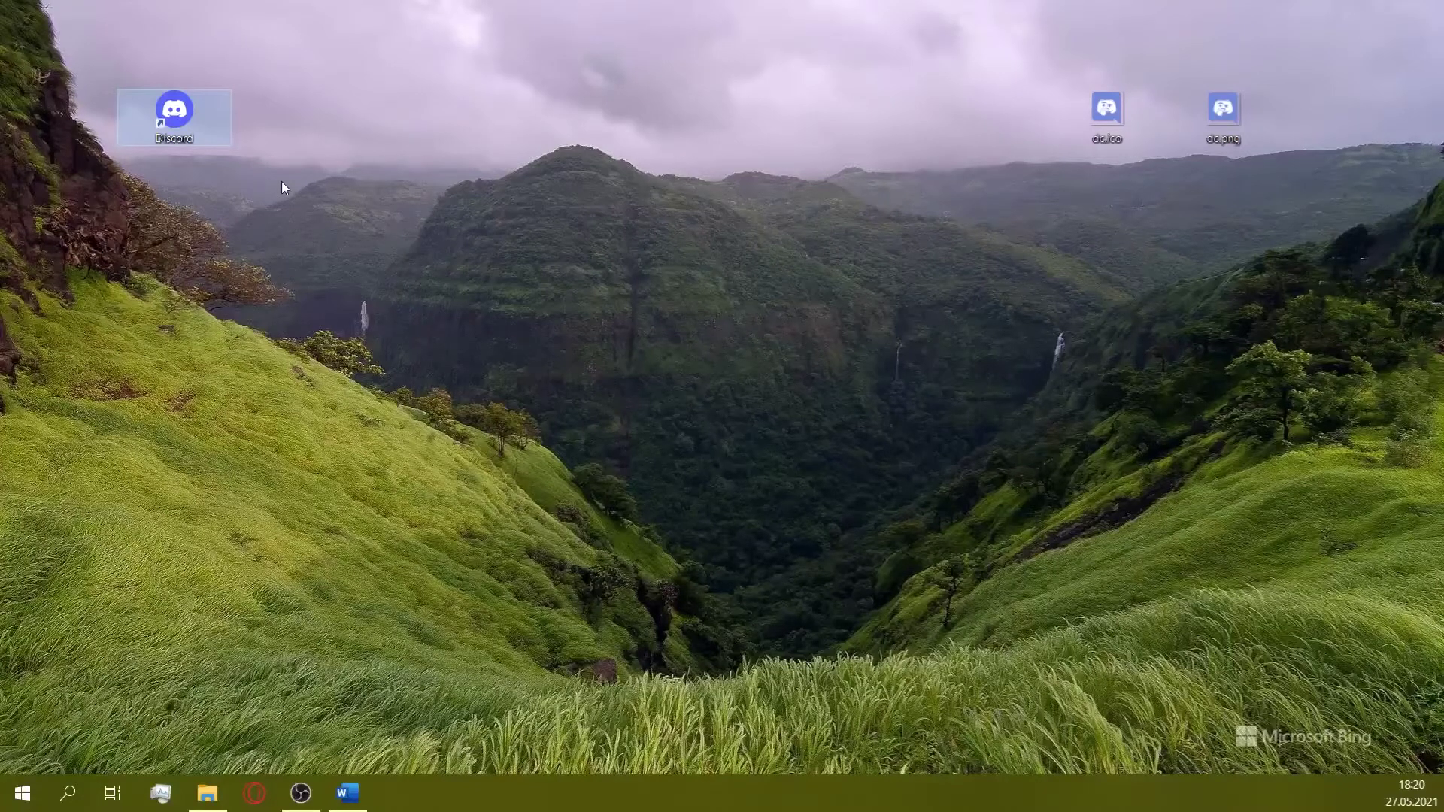
pyautogui.click(282, 181)
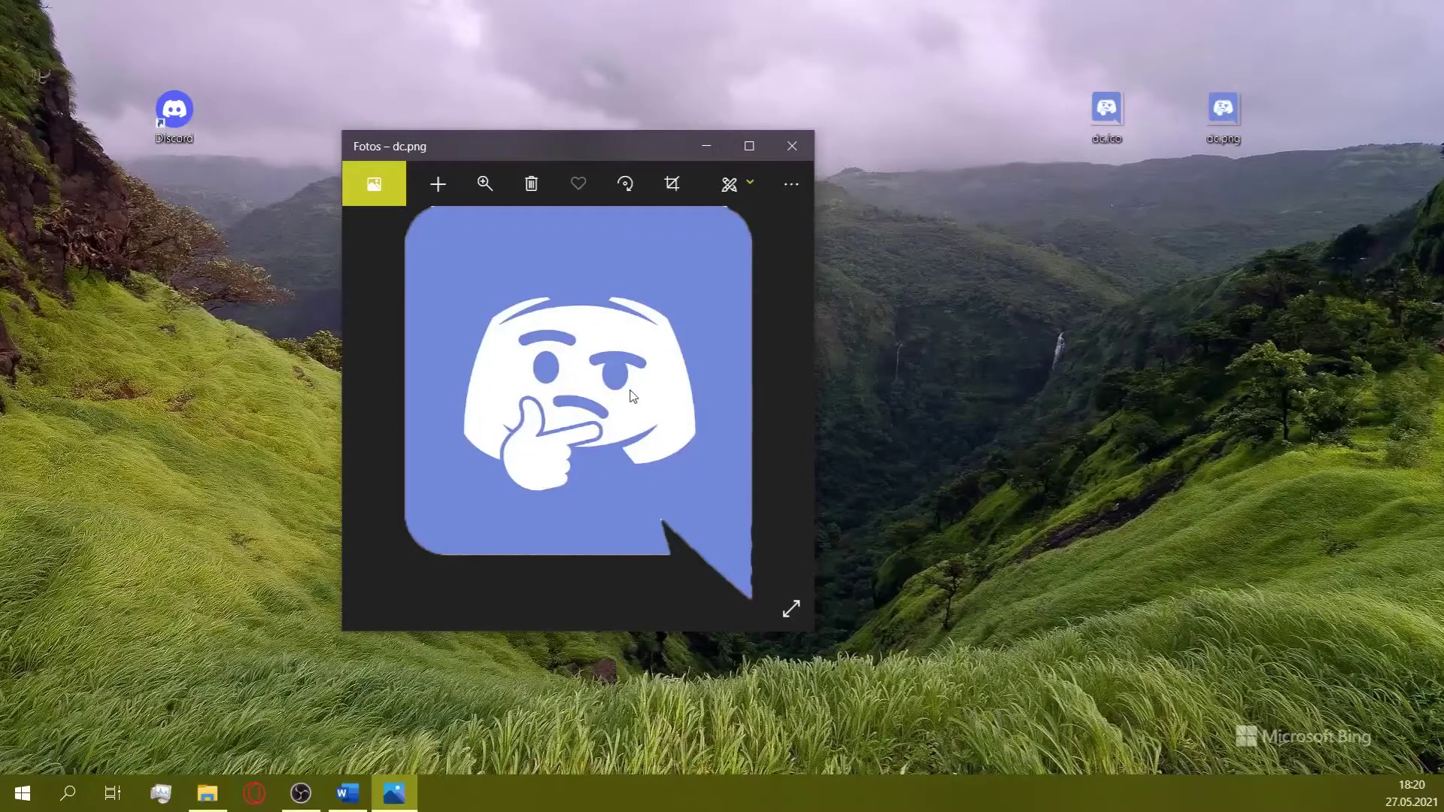
# Step: Close the dc.png picture in Photos, leaving the desktop showing
pyautogui.click(793, 147)
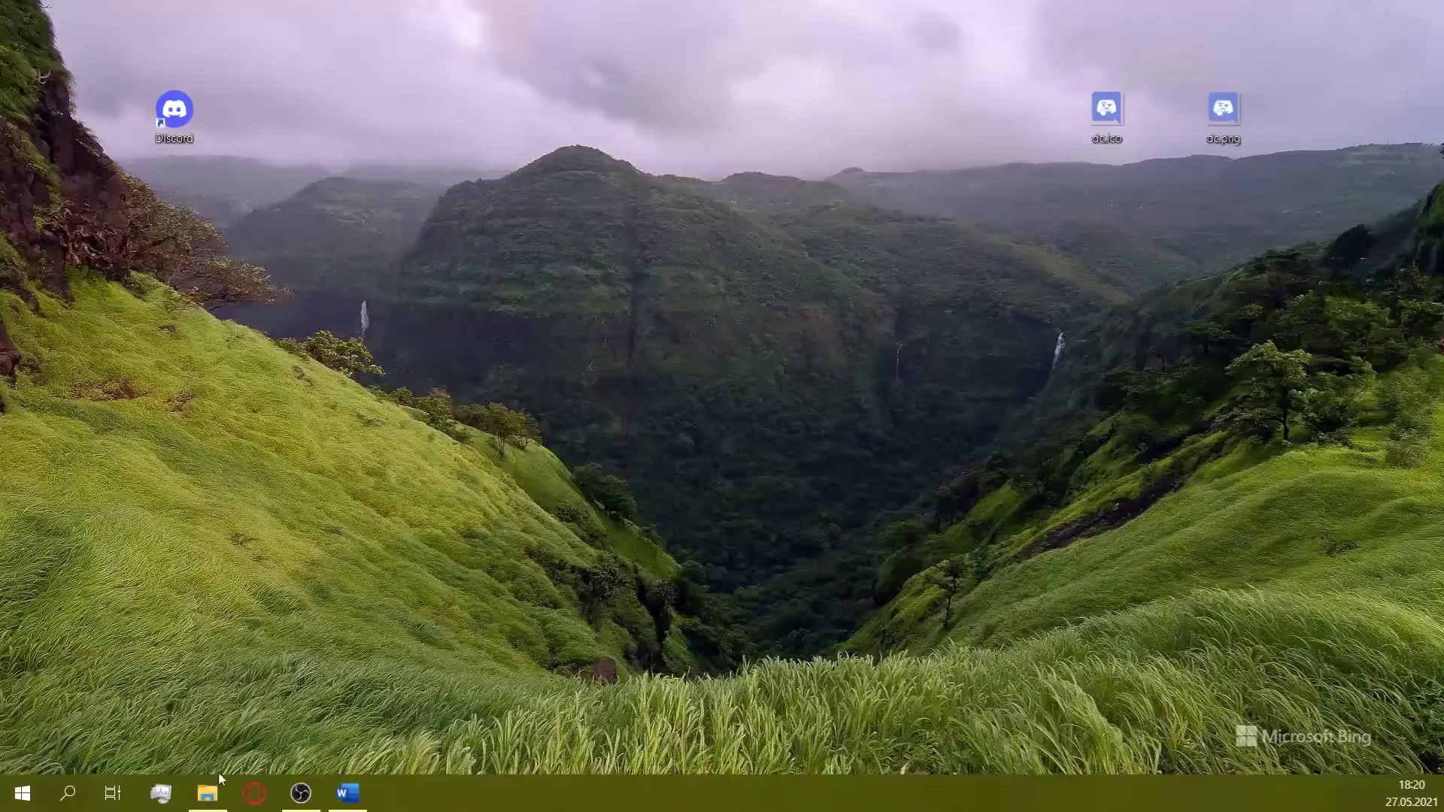
# Step: Bring dc.png from the desktop onto CloudConvert's PNG to ICO page
pyautogui.click(261, 794)
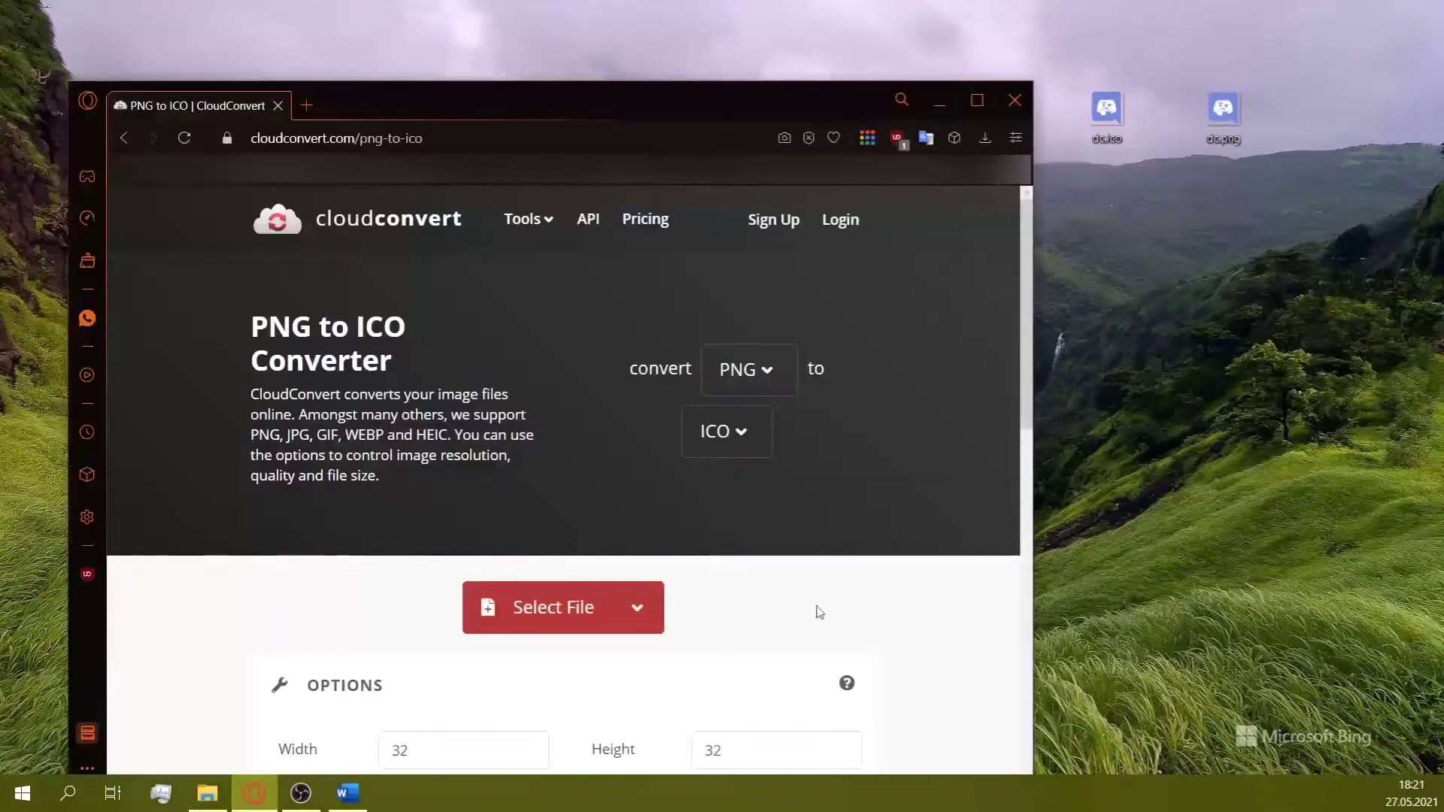
pyautogui.scroll(-2, 776, 513)
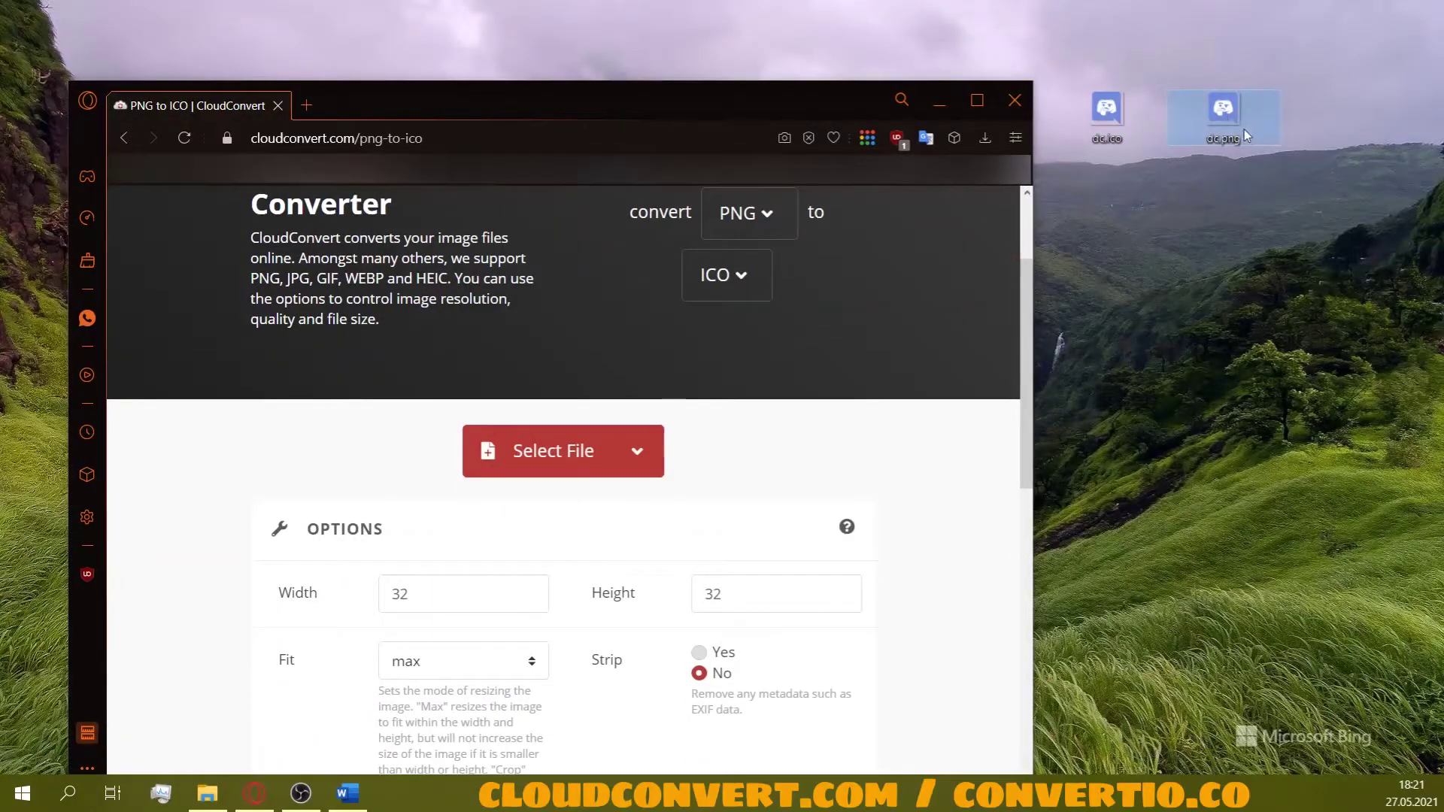
pyautogui.moveTo(1216, 117); pyautogui.dragTo(1216, 172)
pyautogui.moveTo(1210, 223)
pyautogui.mouseDown()
pyautogui.moveTo(1211, 131)
pyautogui.moveTo(1100, 80)
pyautogui.mouseUp()
pyautogui.moveTo(1223, 124)
pyautogui.mouseDown()
pyautogui.moveTo(1260, 358)
pyautogui.moveTo(616, 452)
pyautogui.mouseUp()
pyautogui.click(1229, 370)
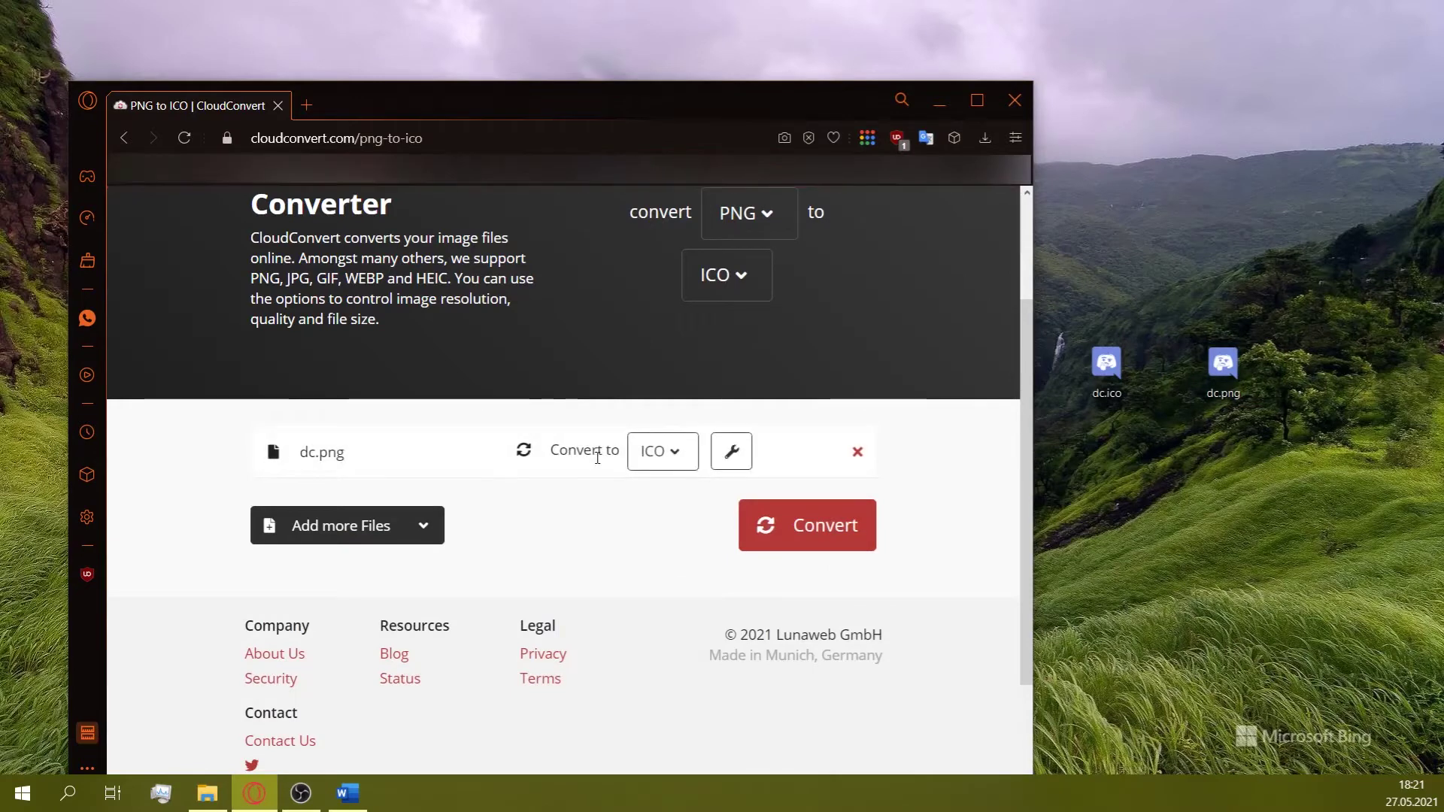
# Step: Convert dc.png to ICO and select the resulting dc.ico on the desktop
pyautogui.click(812, 524)
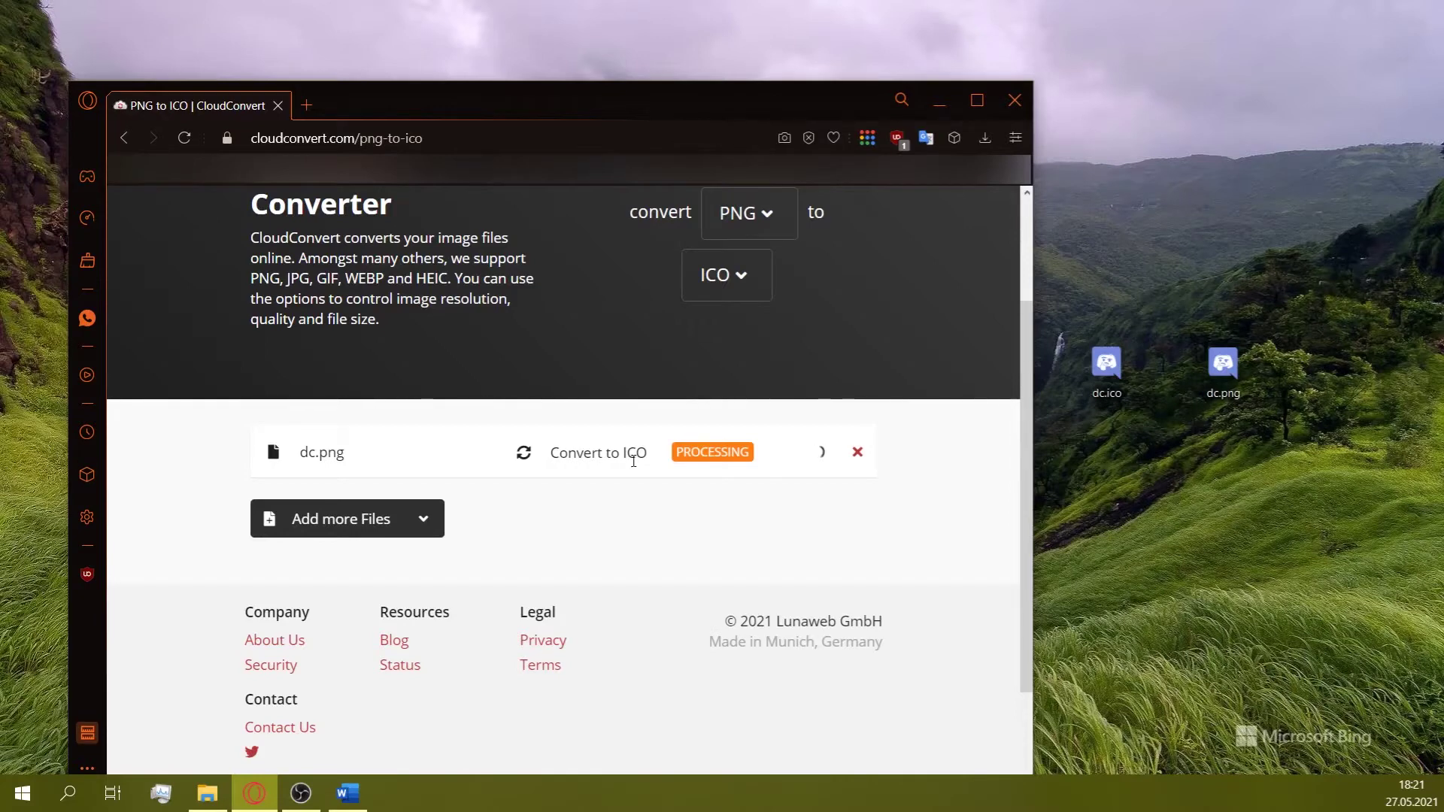
pyautogui.click(745, 451)
pyautogui.moveTo(1072, 293); pyautogui.dragTo(1185, 448)
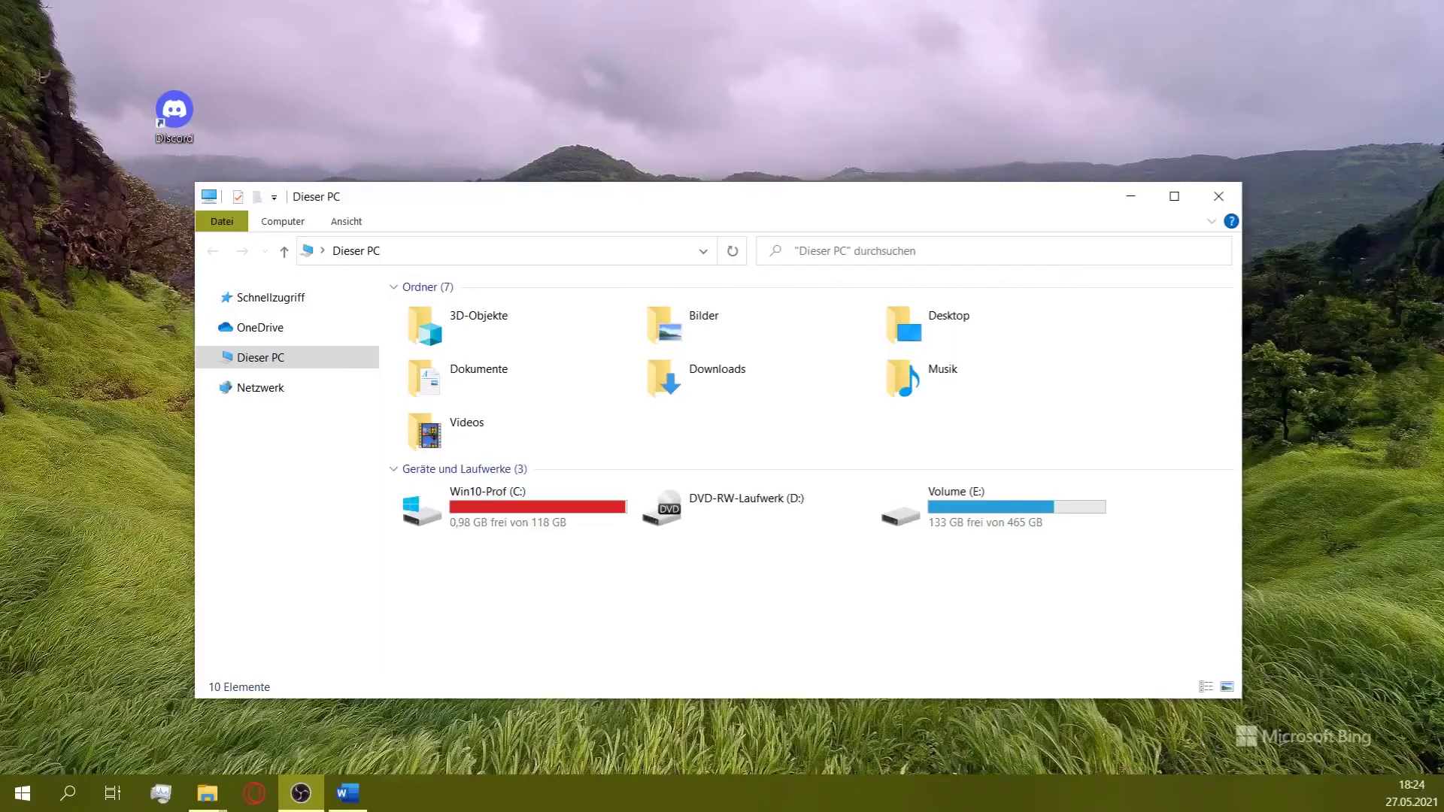
# Step: Navigate via %appdata% to AppData\Local\Discord, showing app.ico and Update.exe
pyautogui.click(310, 257)
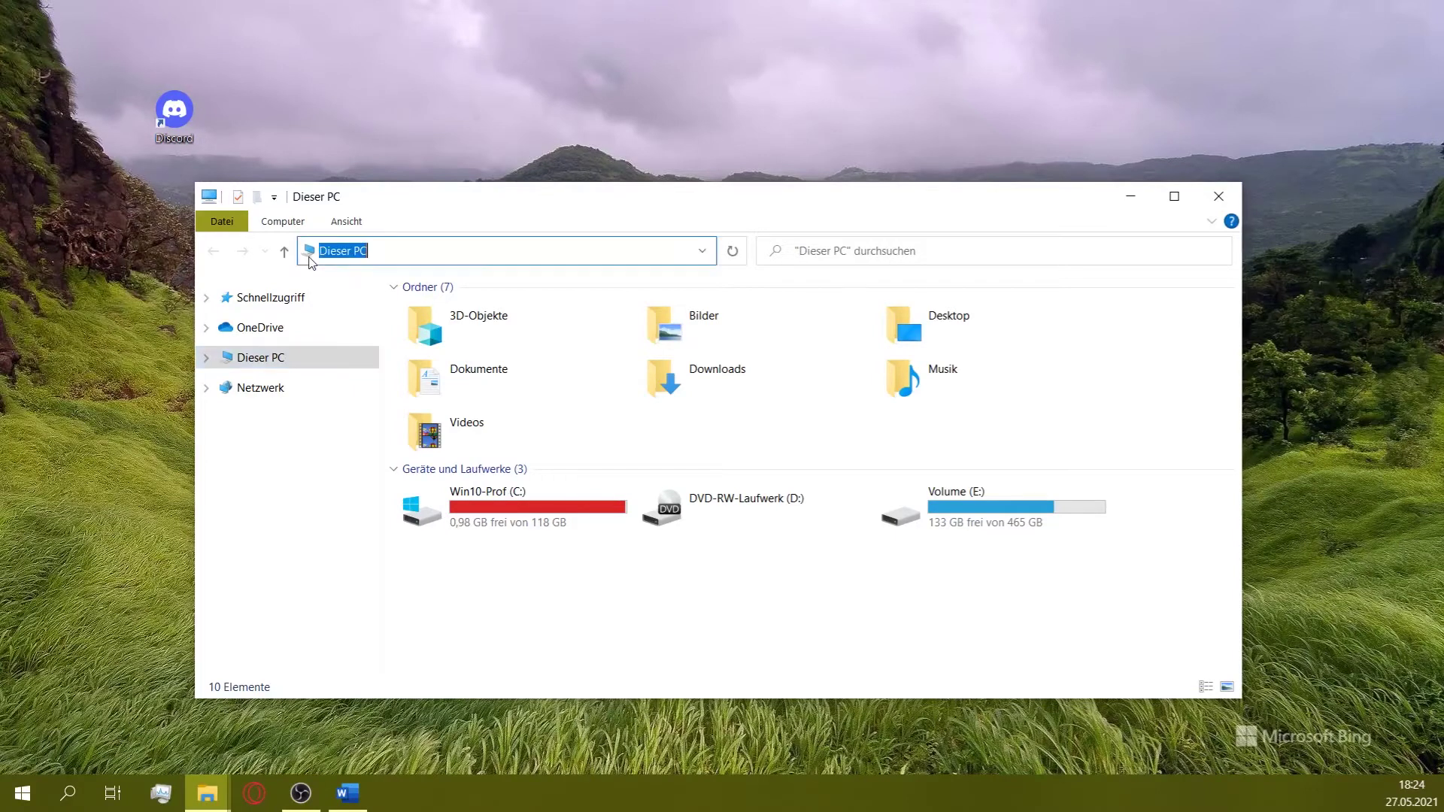
pyautogui.write('%app')
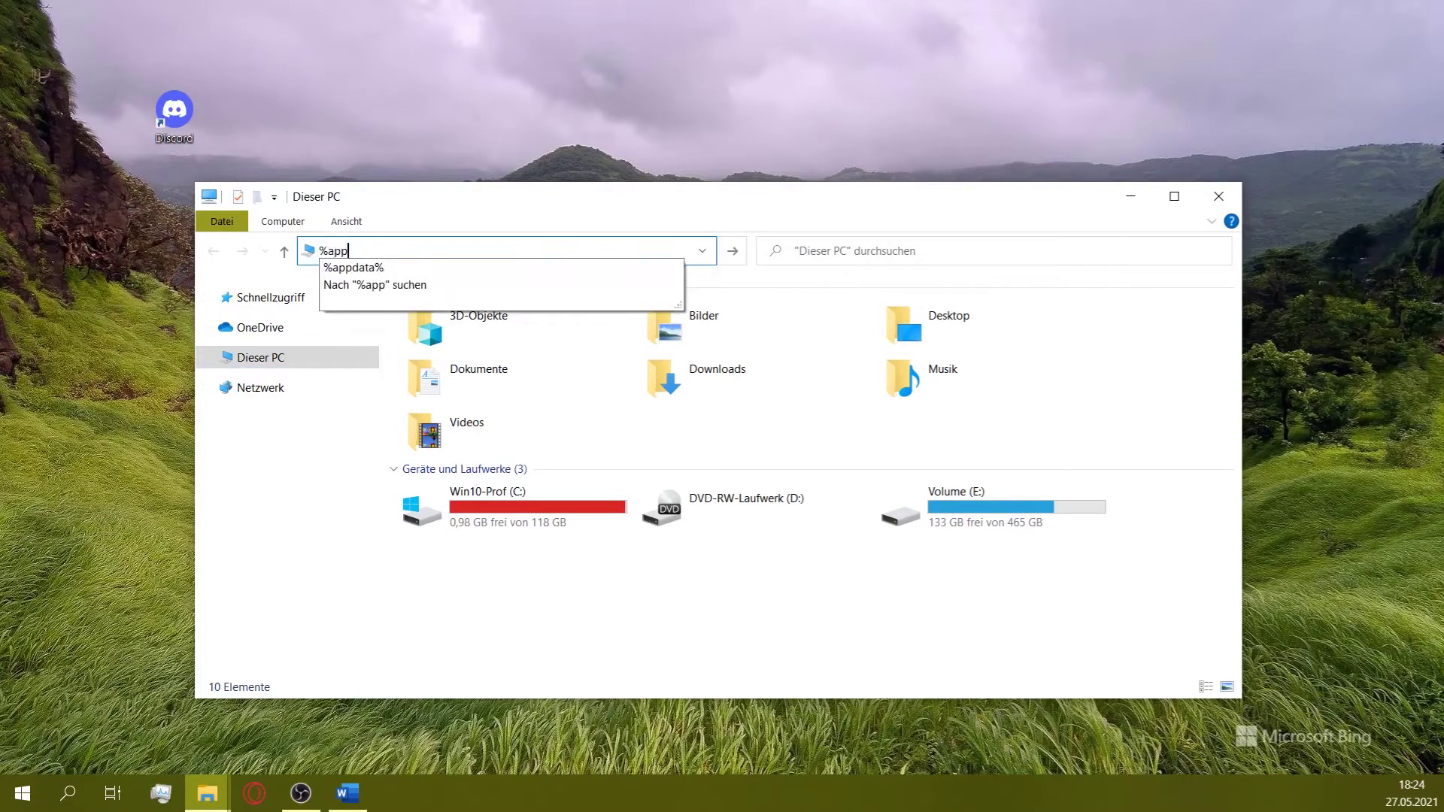
pyautogui.write('data%')
pyautogui.press('Return')
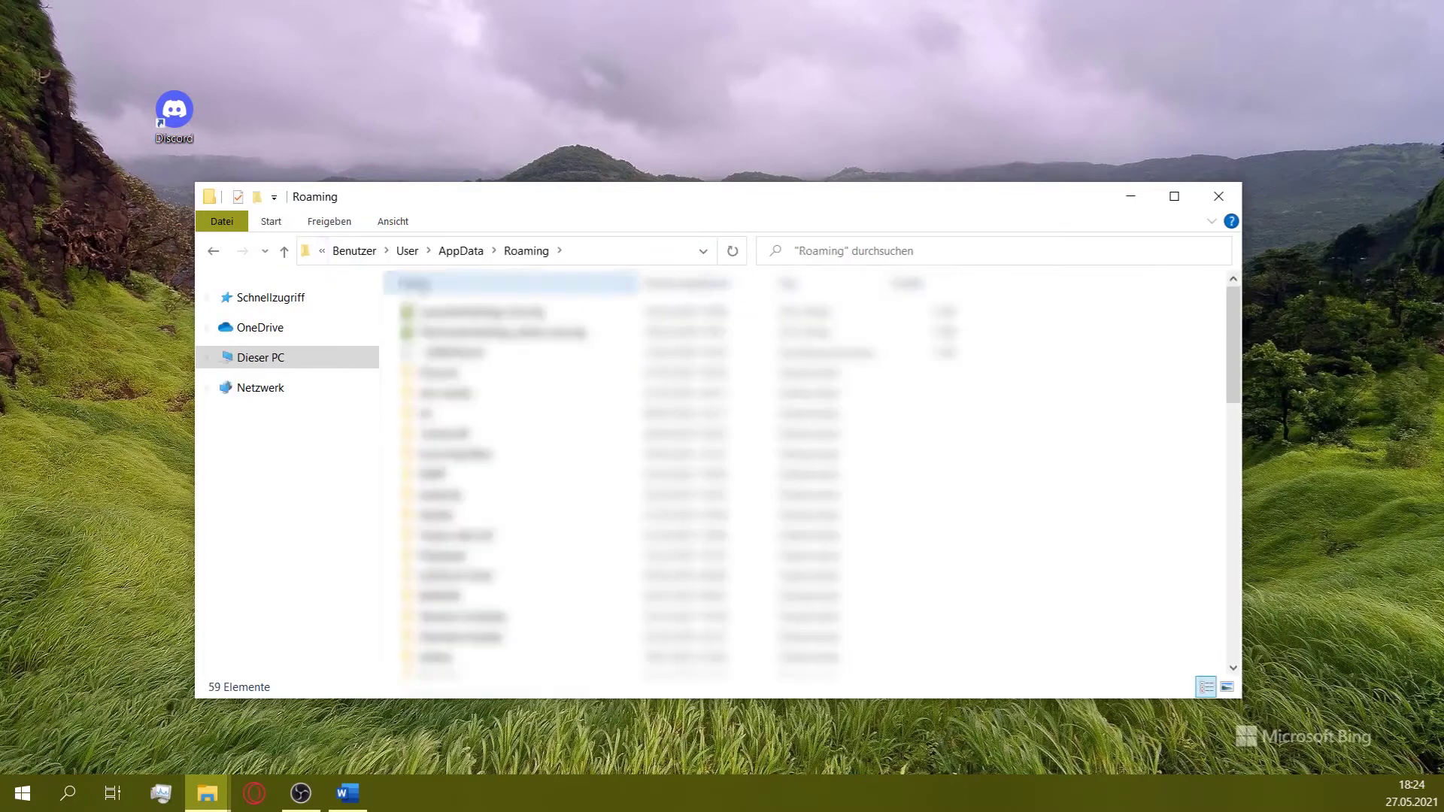
pyautogui.click(462, 250)
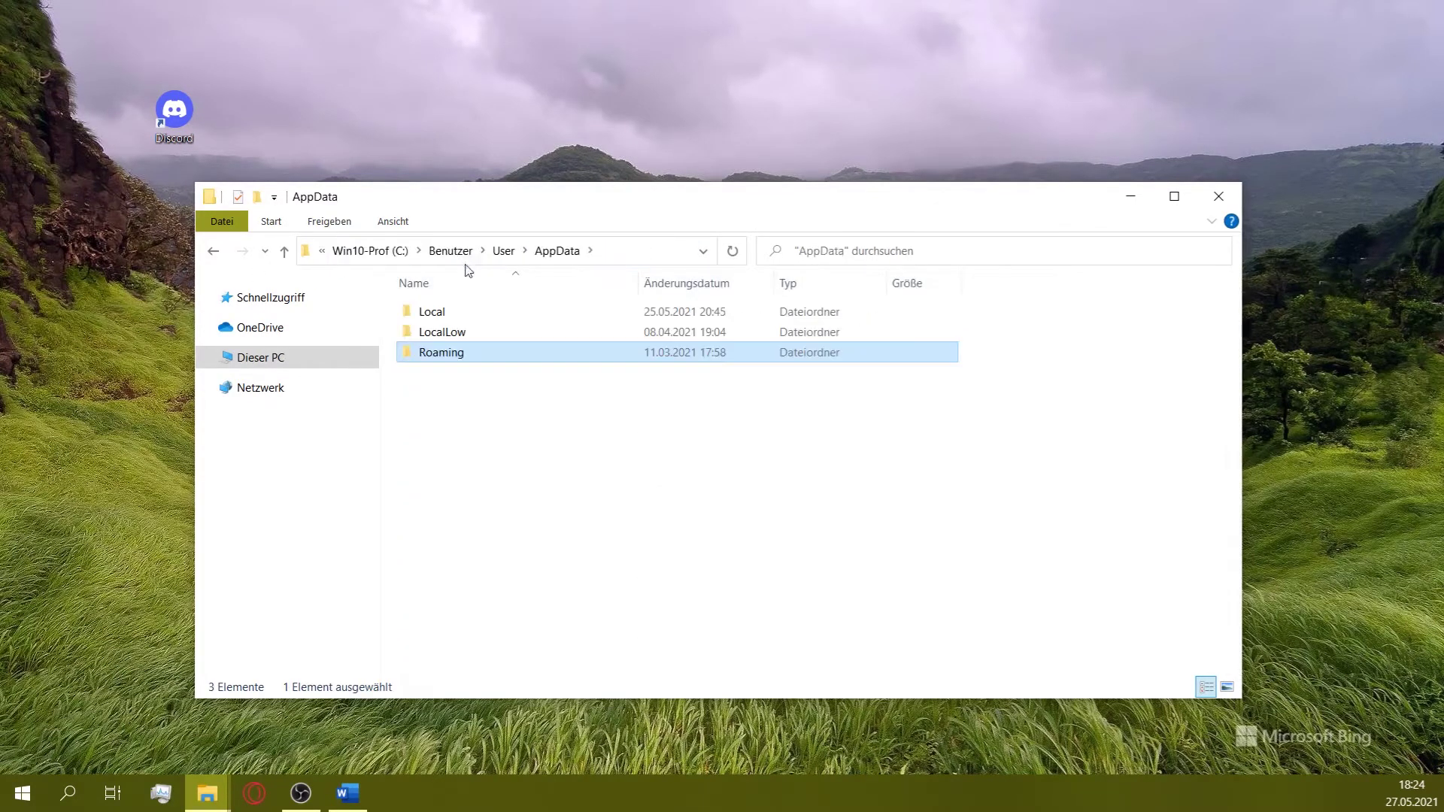
pyautogui.doubleClick(443, 311)
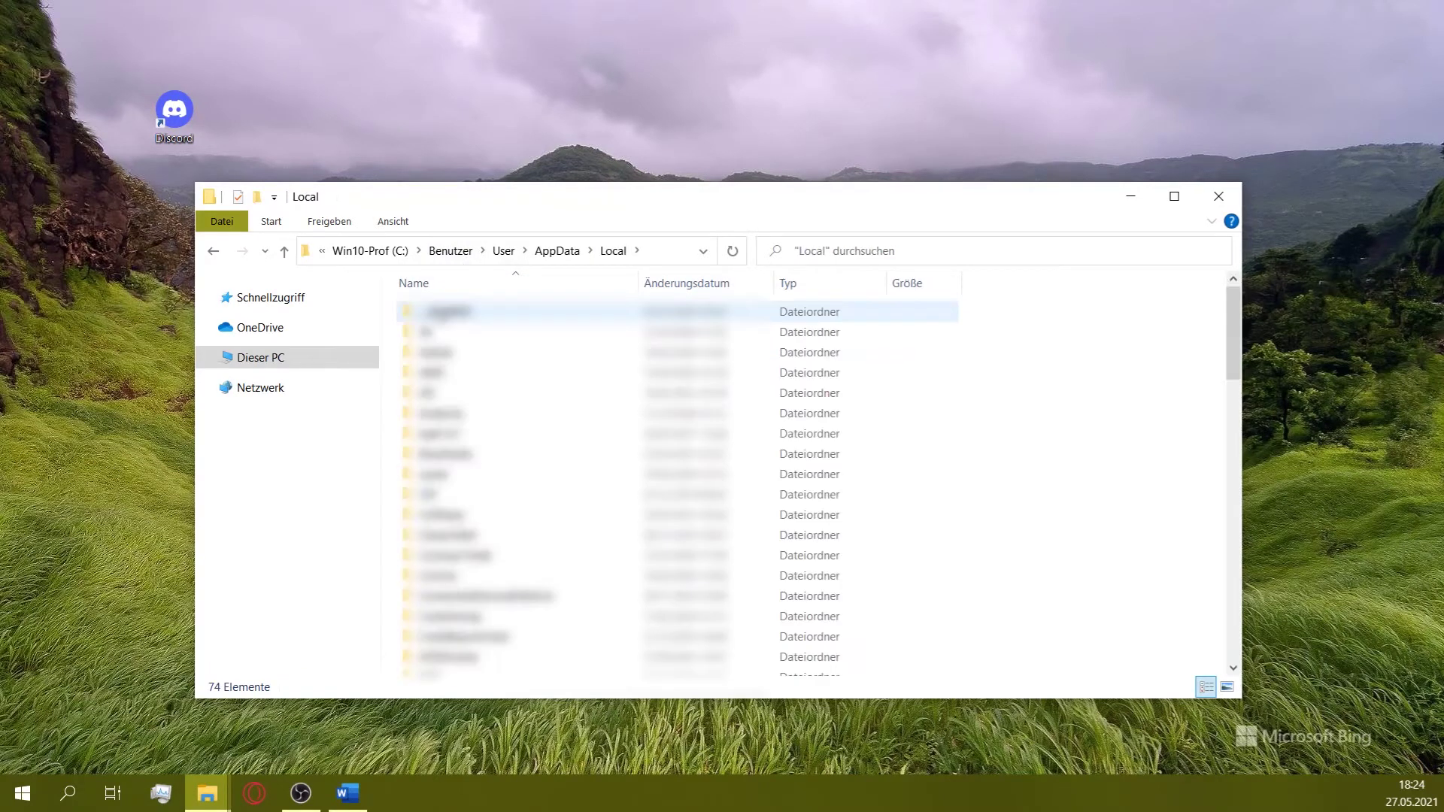
pyautogui.scroll(-2, 446, 587)
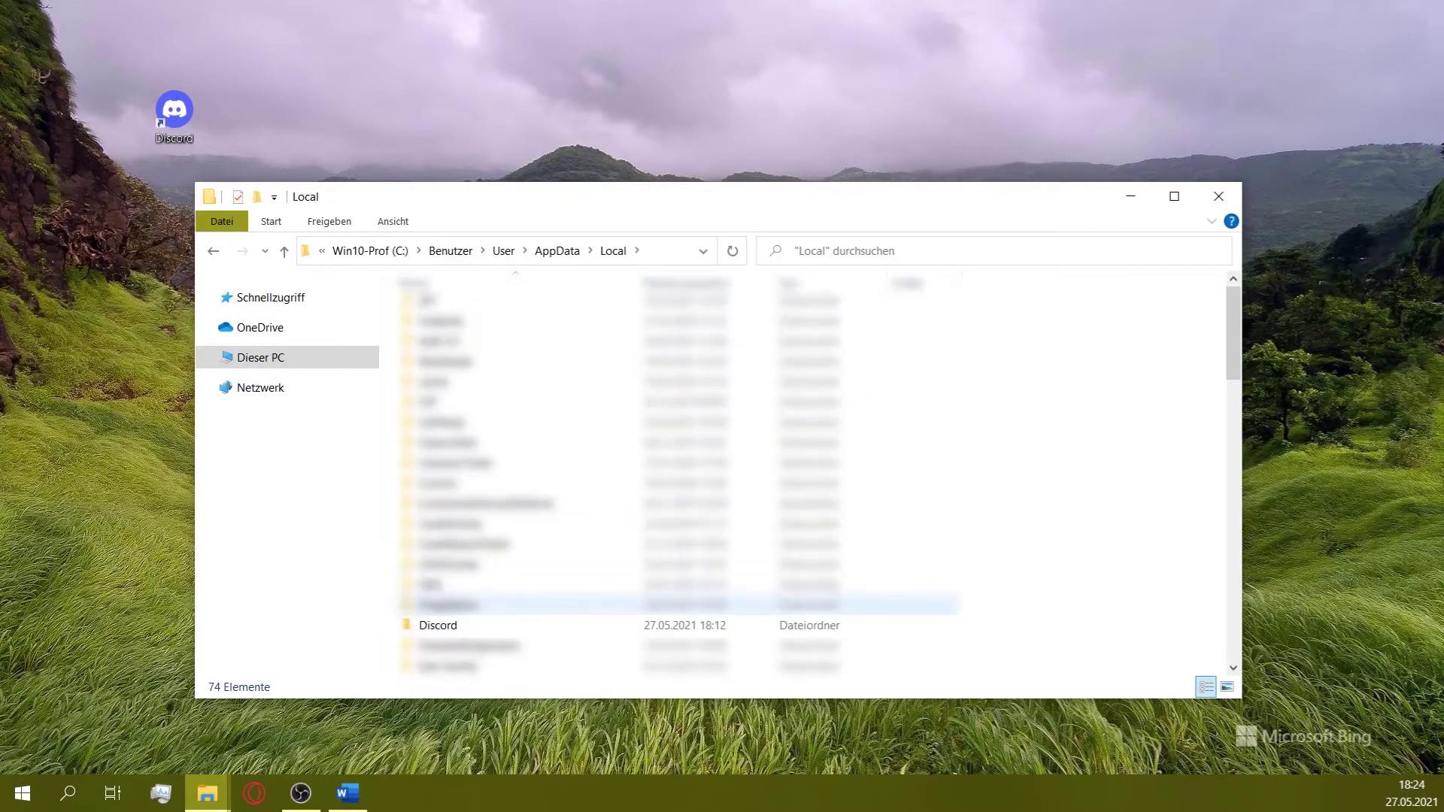
pyautogui.doubleClick(443, 626)
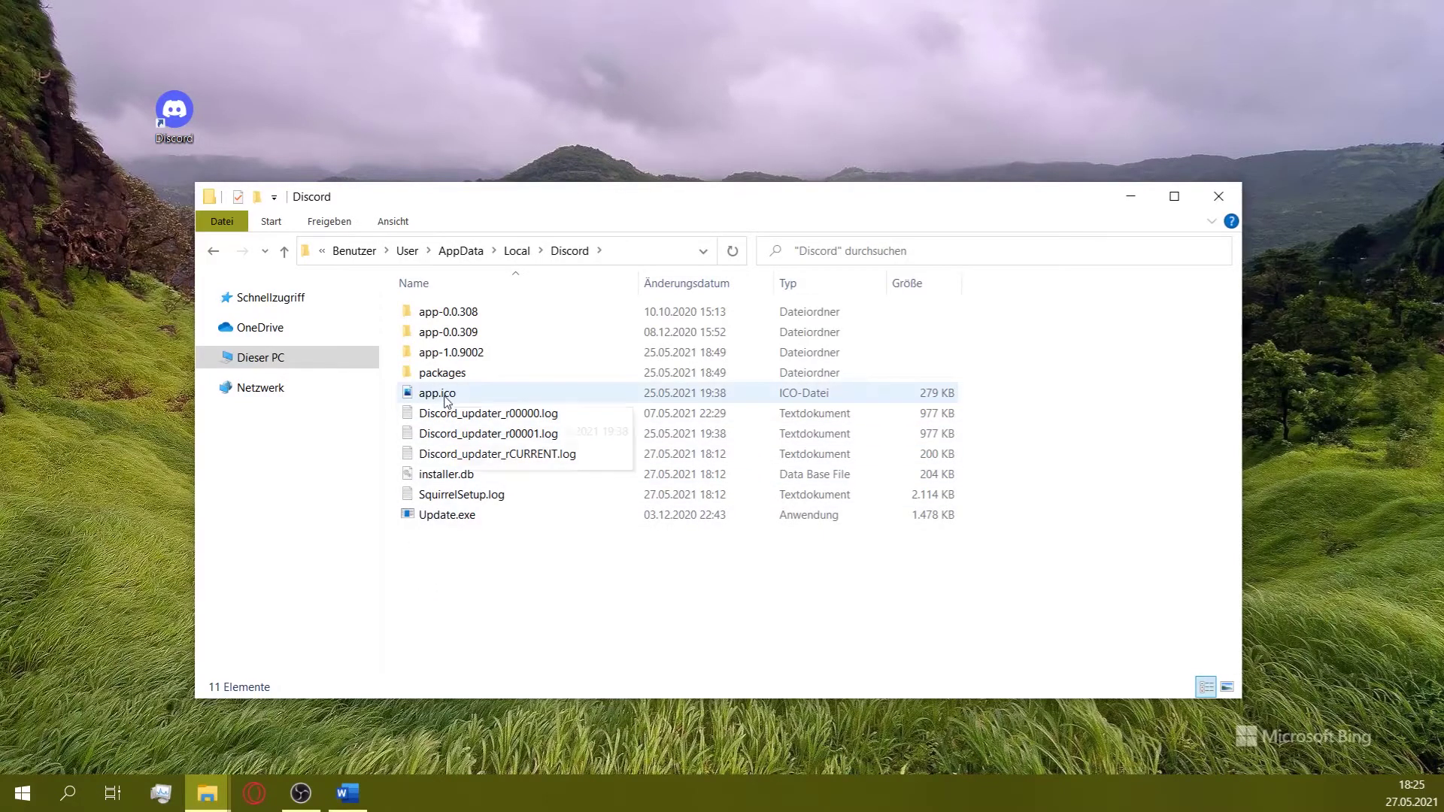
# Step: Rename Discord's original app.ico to new_app.ico
pyautogui.click(441, 397)
pyautogui.moveTo(507, 200); pyautogui.dragTo(348, 172)
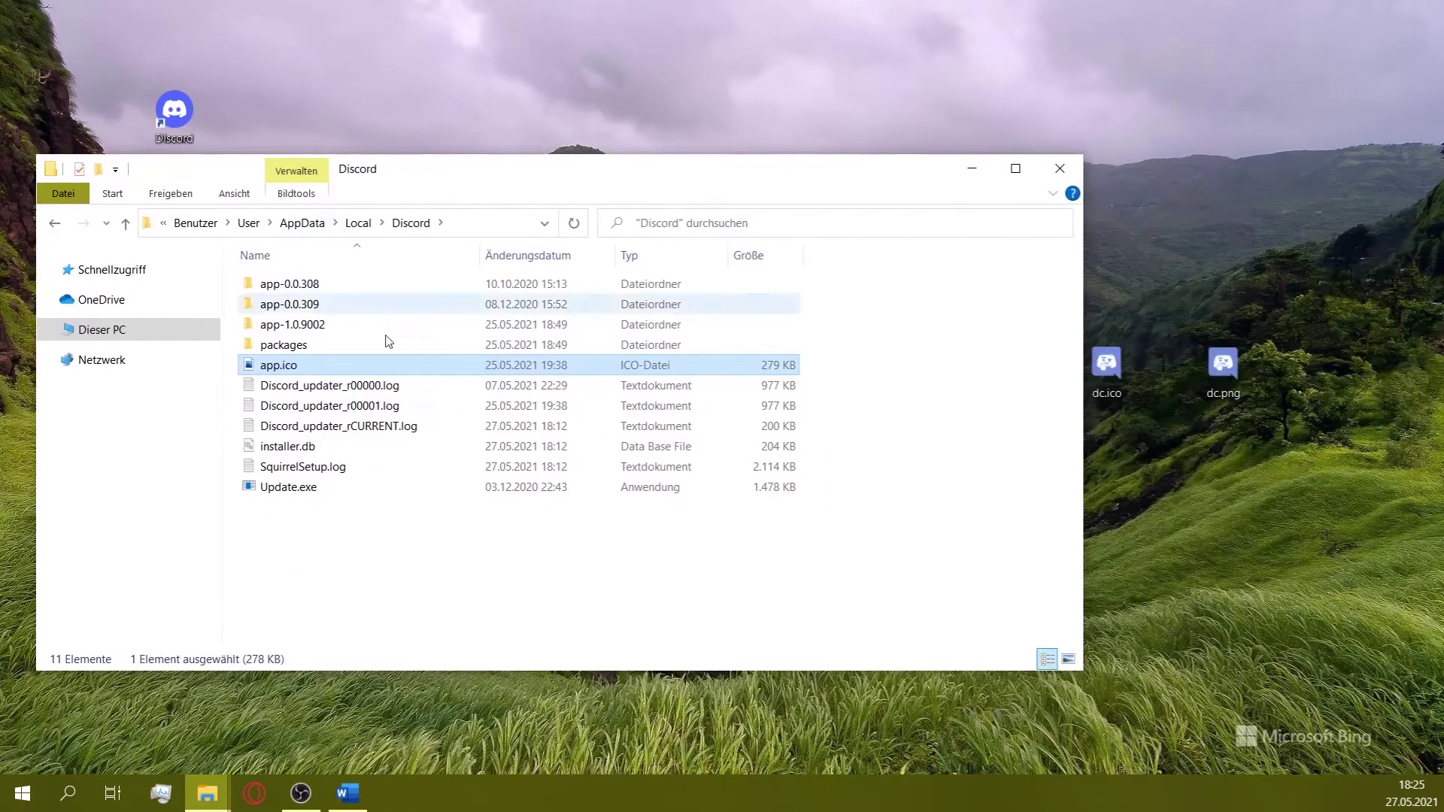
pyautogui.scroll(4, 384, 427)
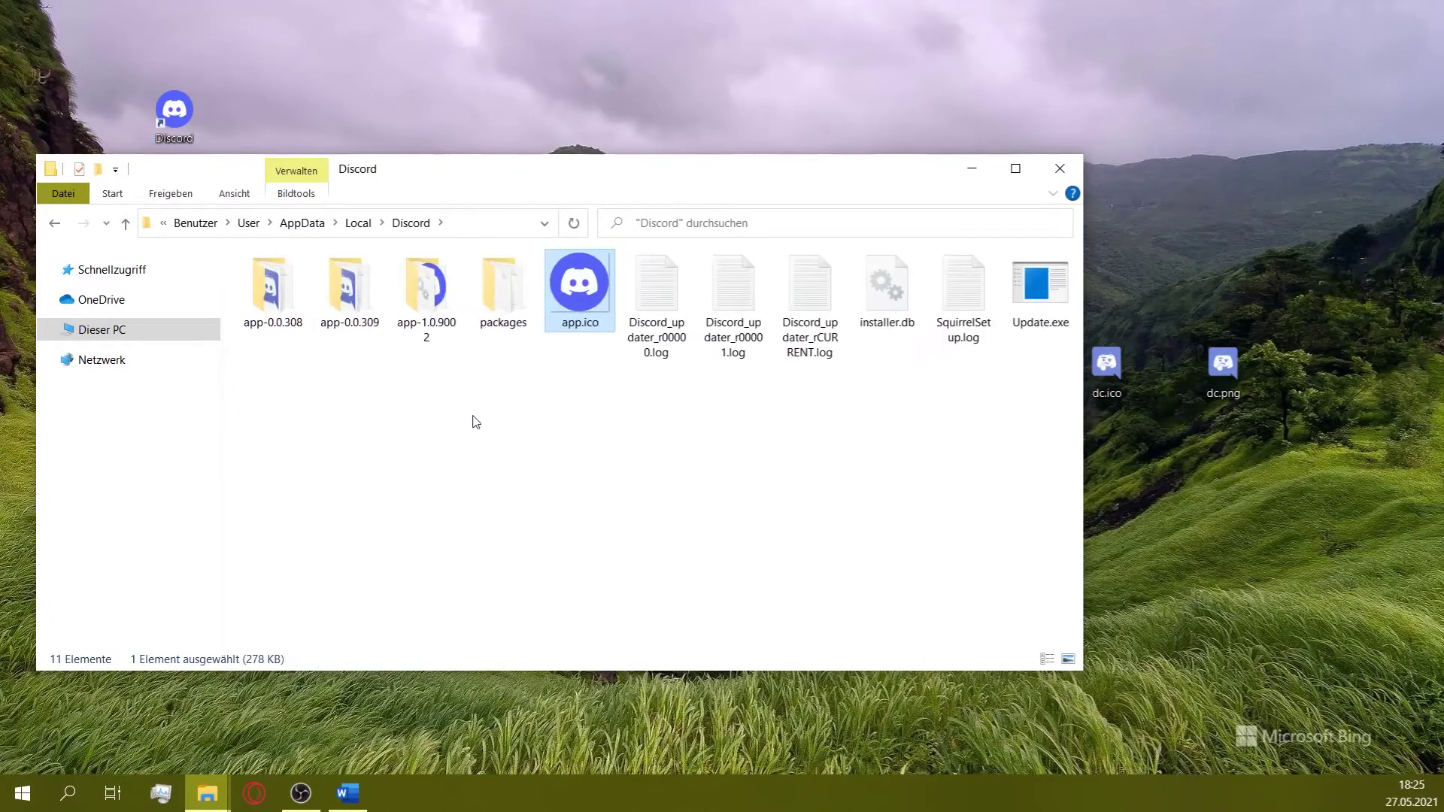
pyautogui.scroll(2, 474, 422)
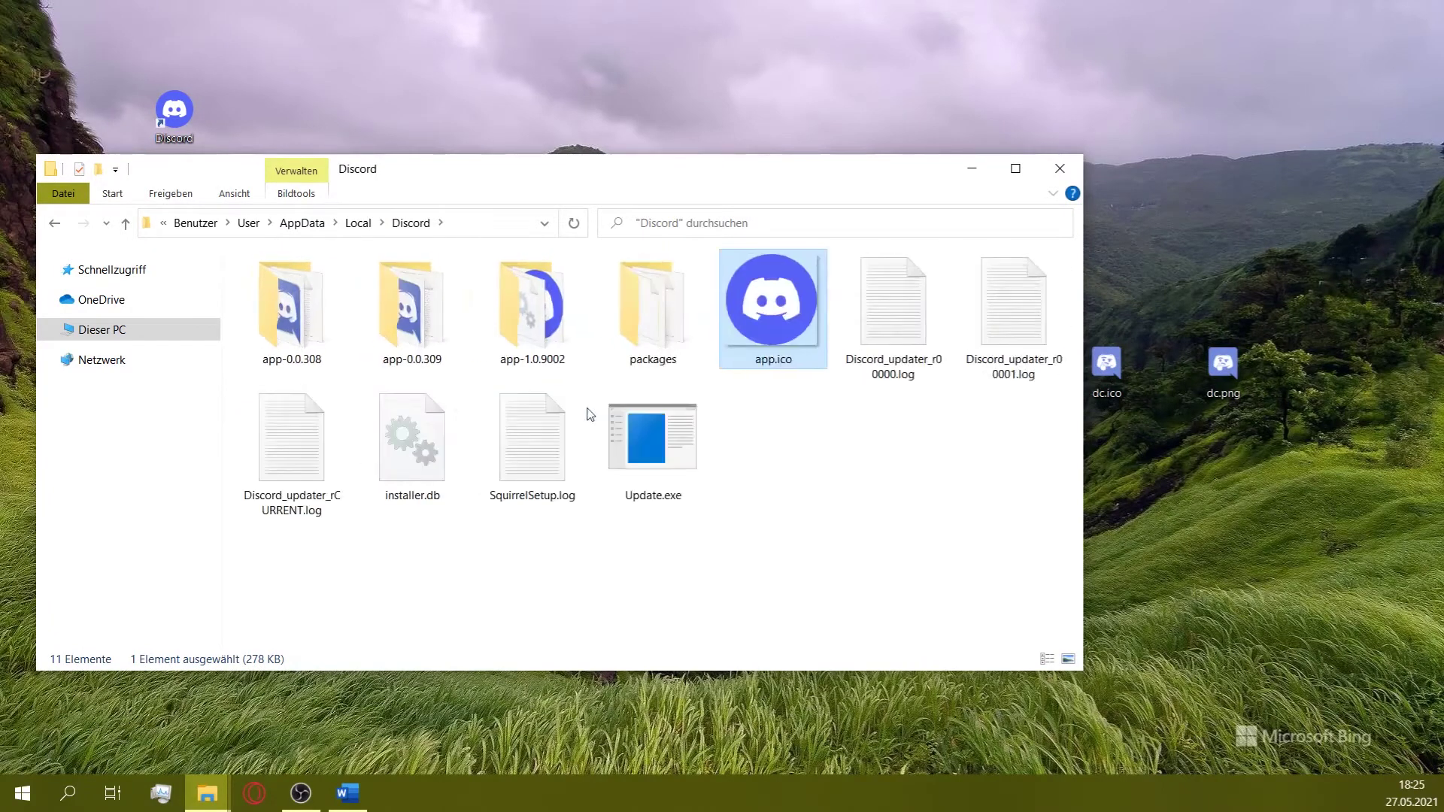
pyautogui.click(769, 359)
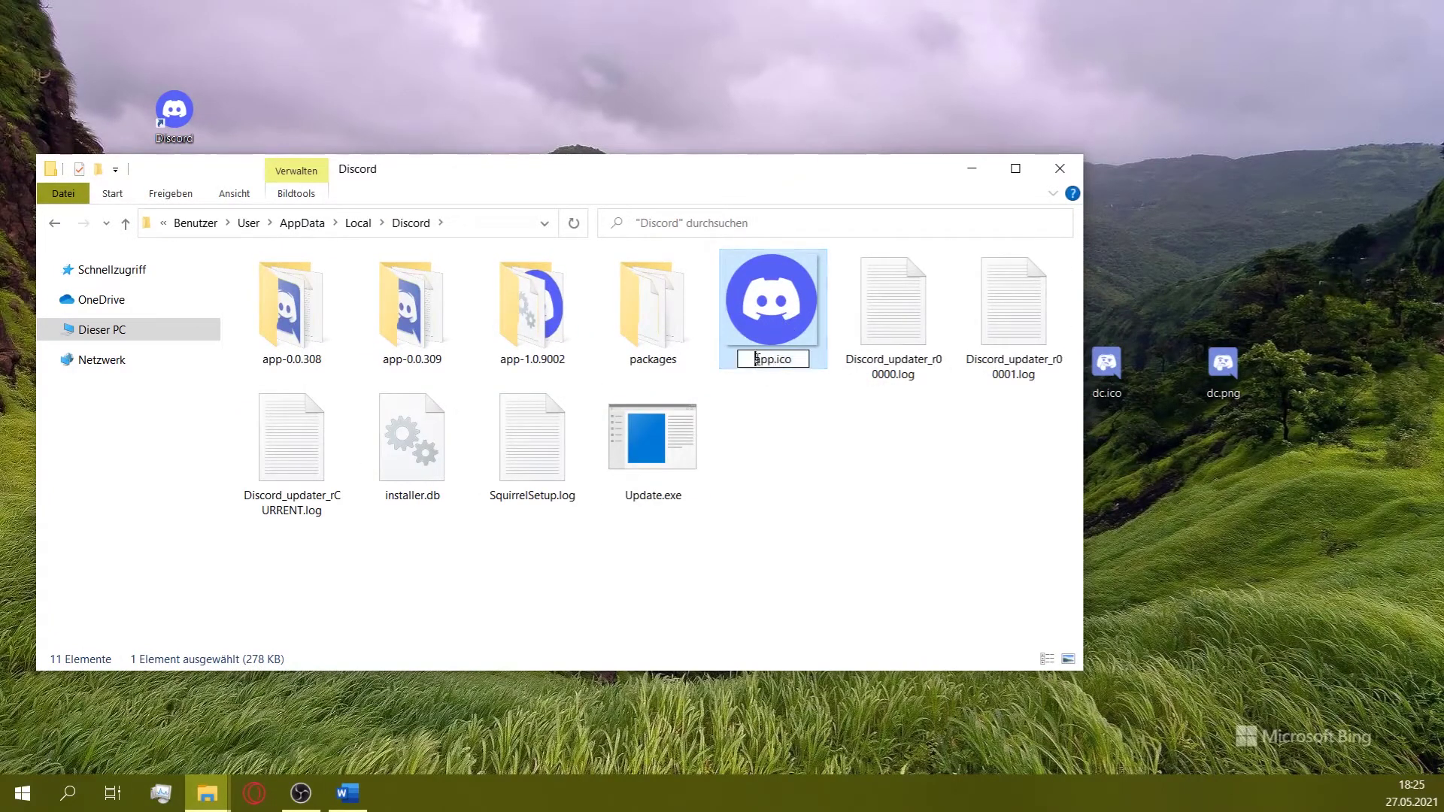
pyautogui.write('new_')
pyautogui.press('Return')
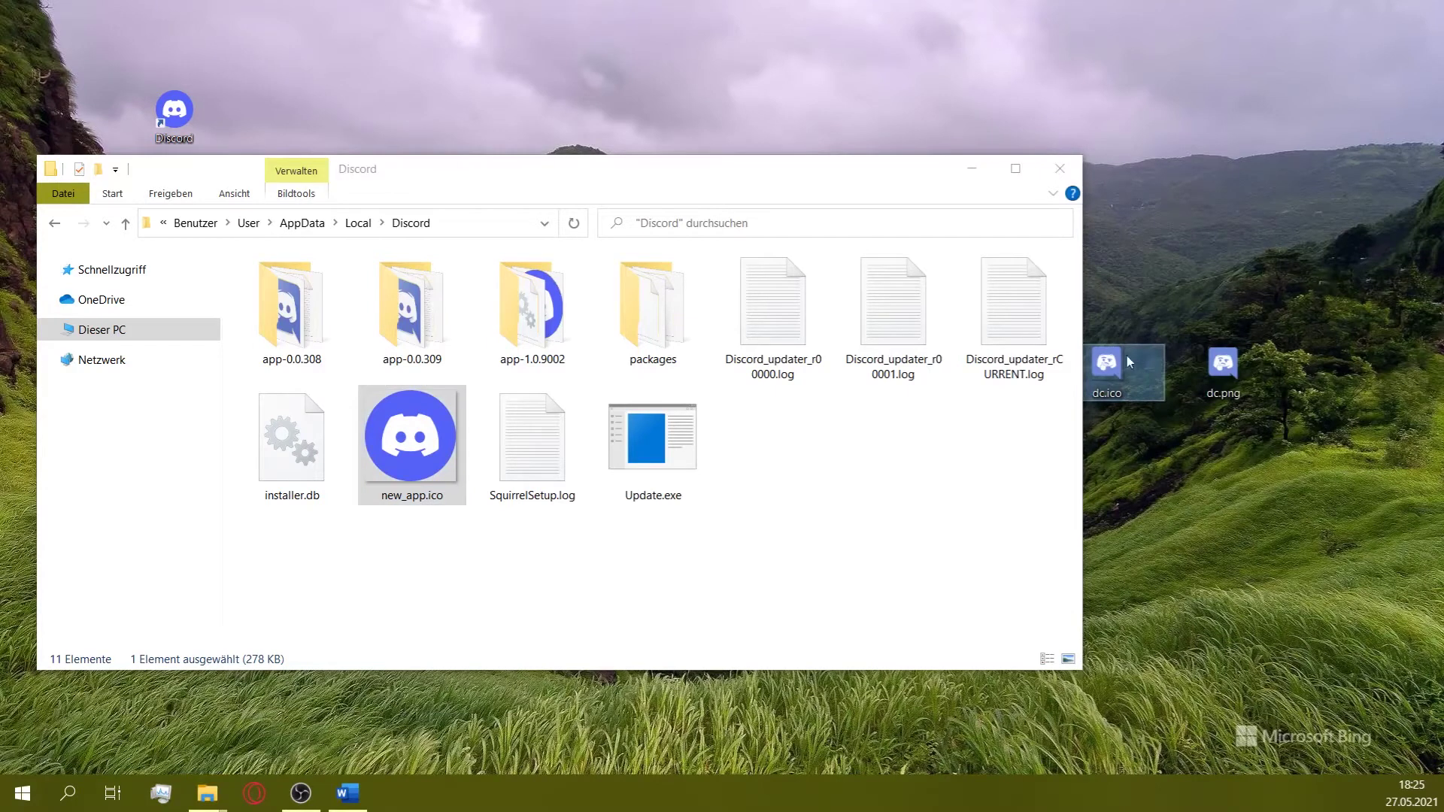
# Step: Move dc.ico from the desktop into the Discord folder and rename it app.ico
pyautogui.moveTo(1107, 367); pyautogui.dragTo(819, 485)
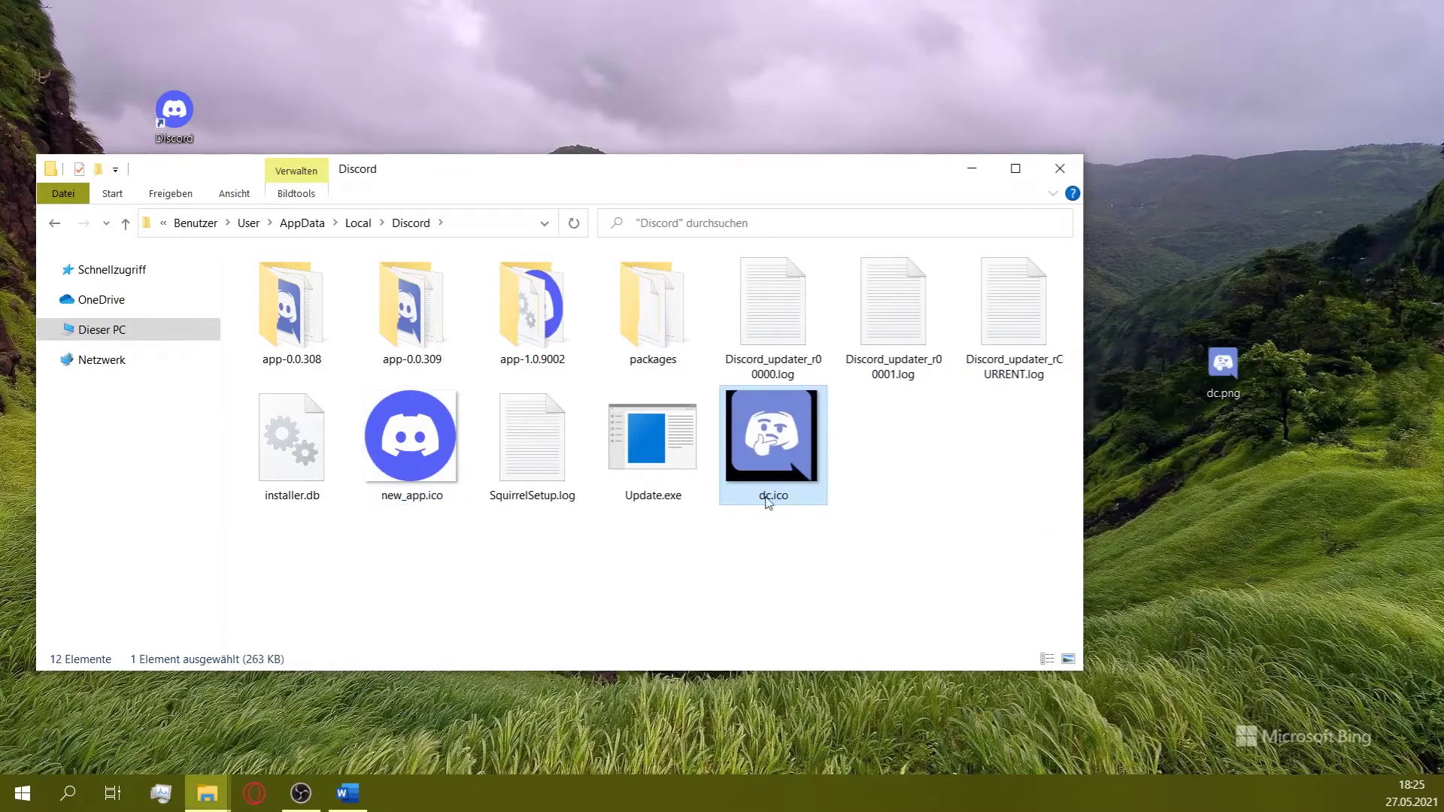
pyautogui.click(767, 497)
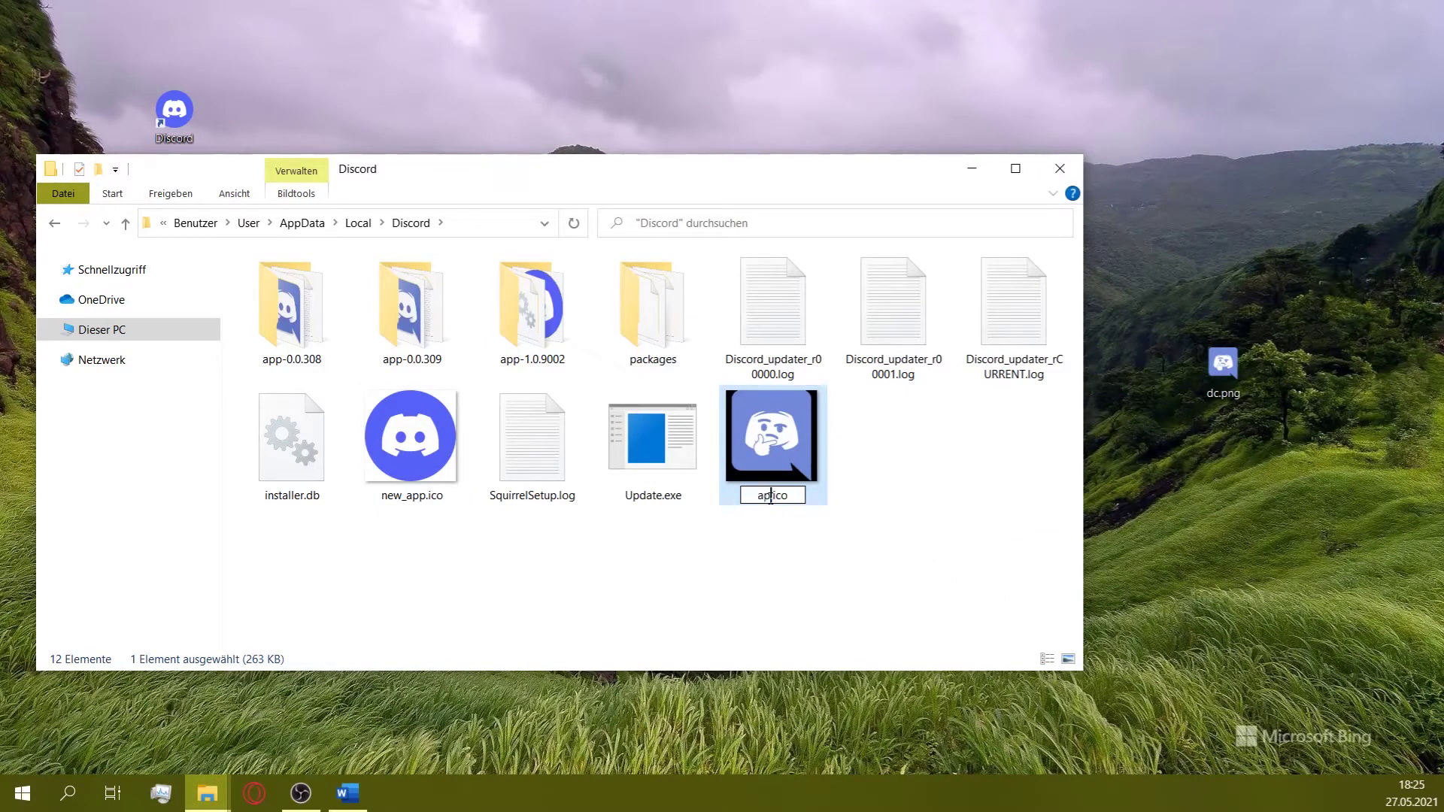
pyautogui.write('app')
pyautogui.press('Return')
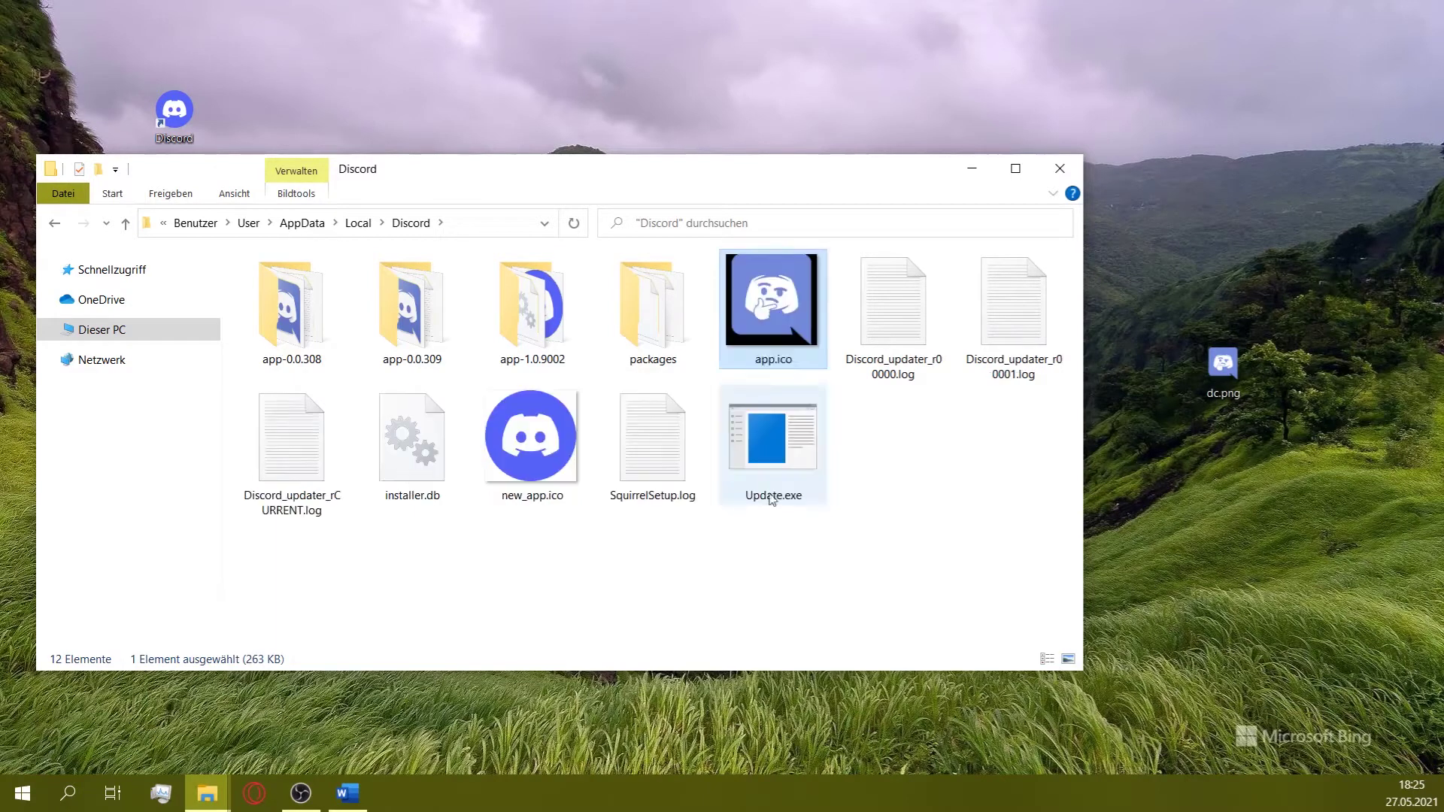
# Step: Preview the new app.ico, close it, and park the Explorer window on the right
pyautogui.doubleClick(777, 321)
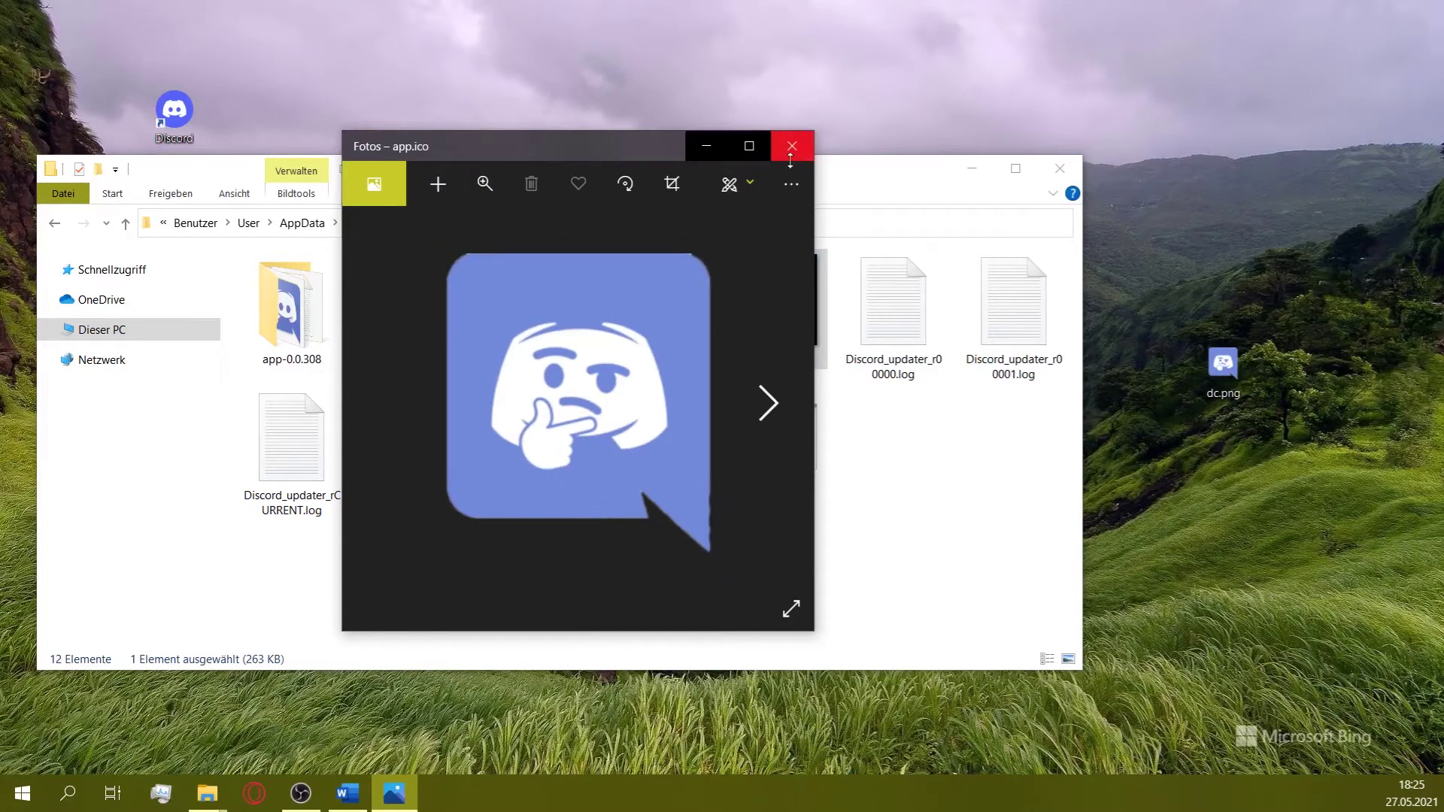
pyautogui.click(792, 146)
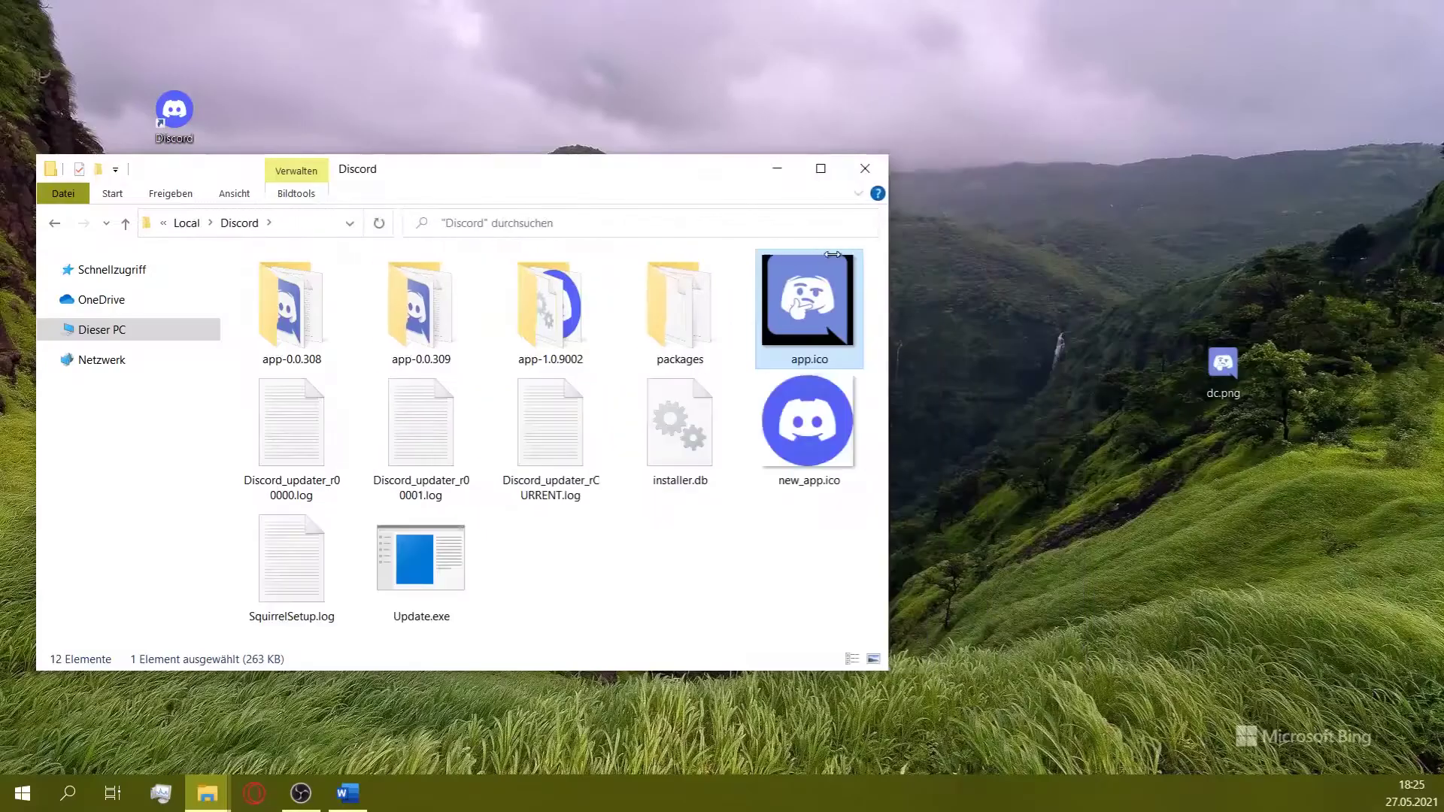
pyautogui.moveTo(893, 396); pyautogui.dragTo(677, 394)
pyautogui.moveTo(163, 171); pyautogui.dragTo(800, 170)
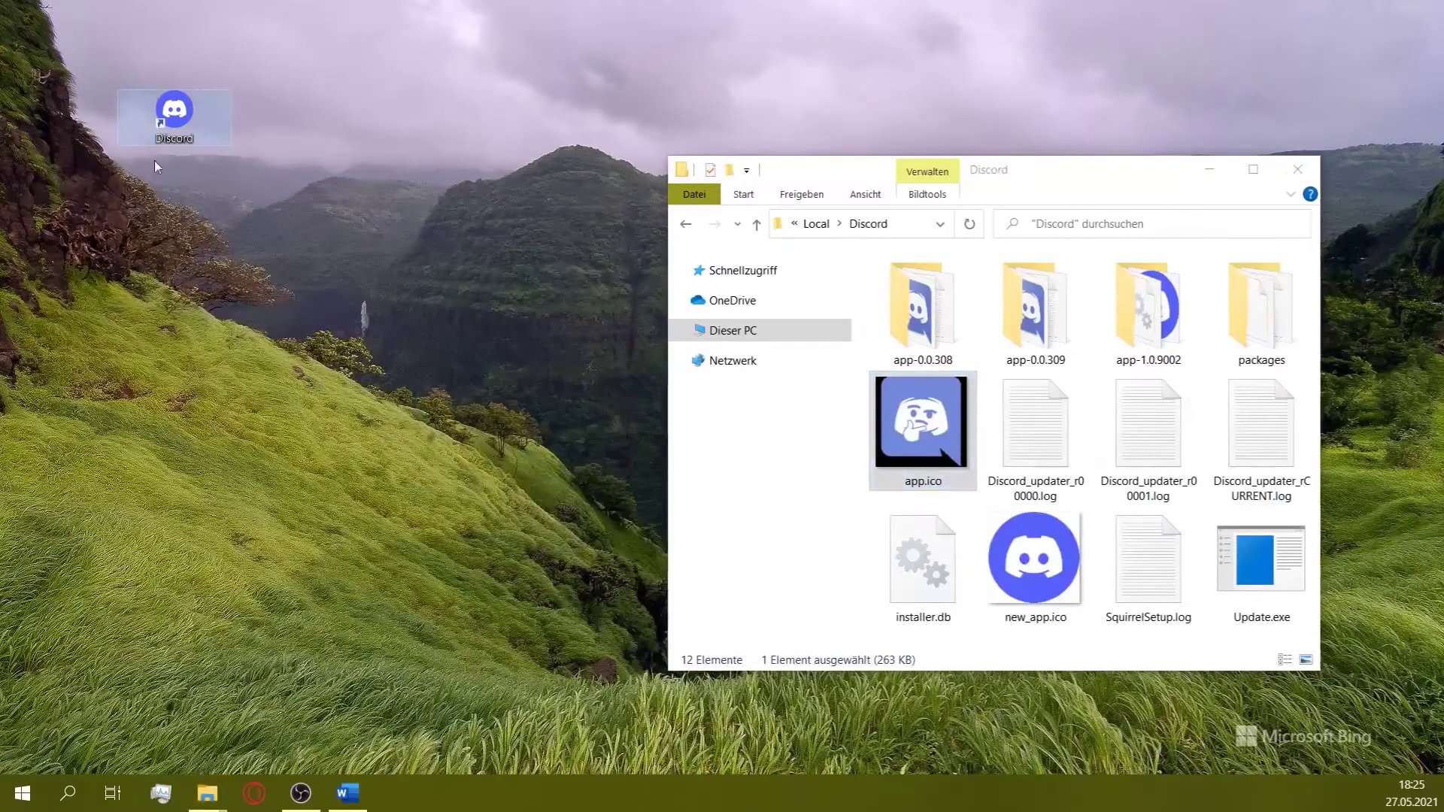
# Step: Open the Discord desktop shortcut's Eigenschaften and its Anderes Symbol icon picker
pyautogui.rightClick(171, 124)
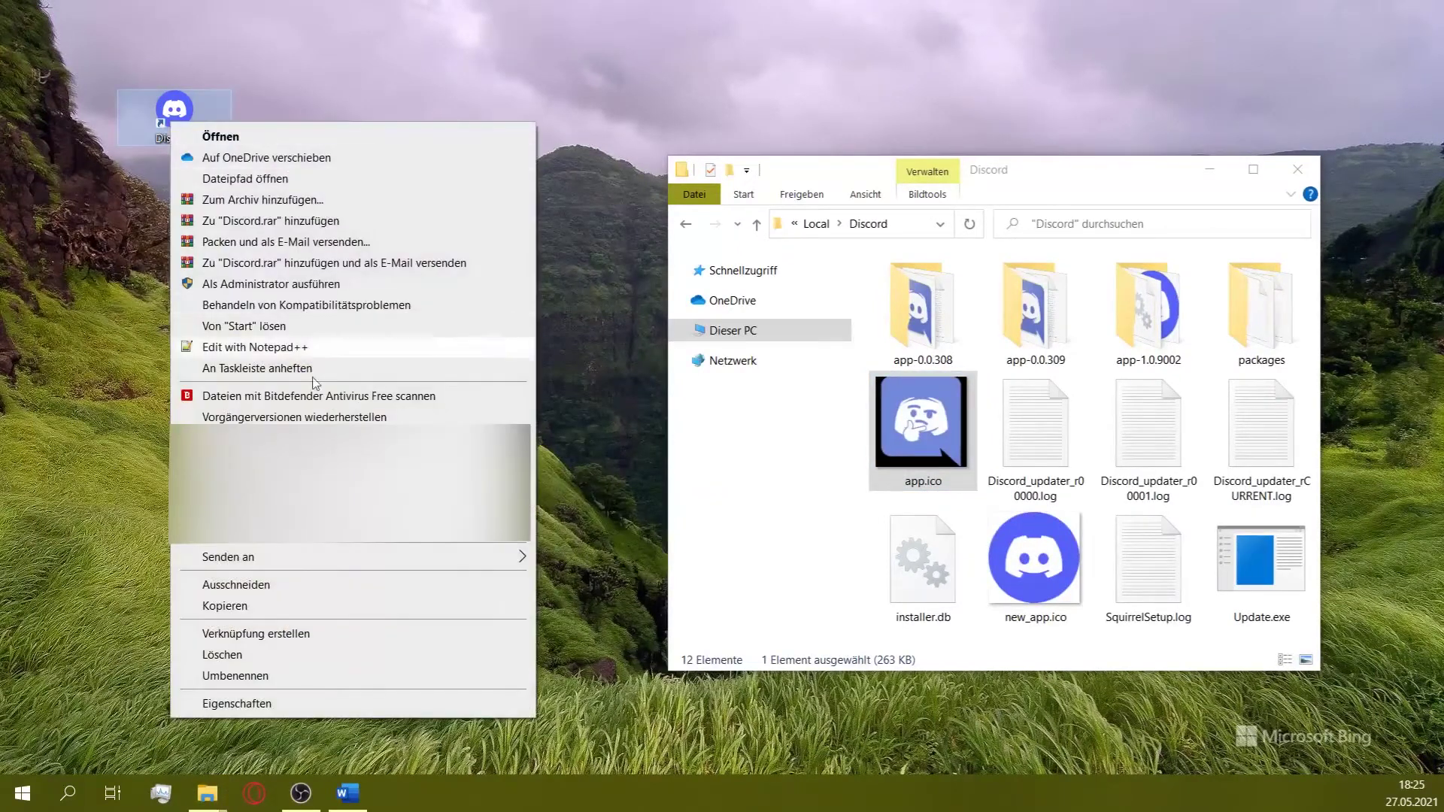
pyautogui.click(234, 703)
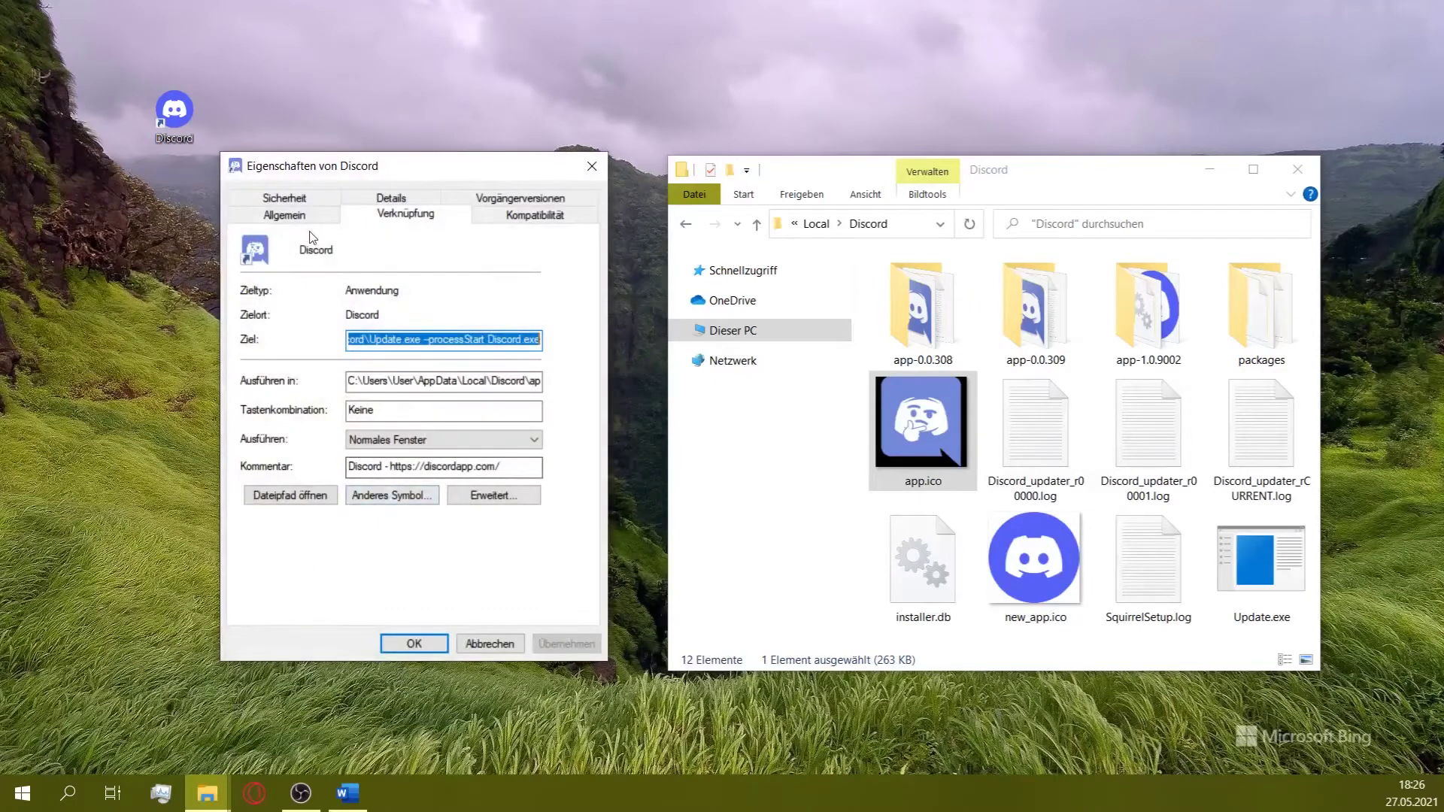
pyautogui.click(299, 215)
pyautogui.click(384, 214)
pyautogui.click(388, 495)
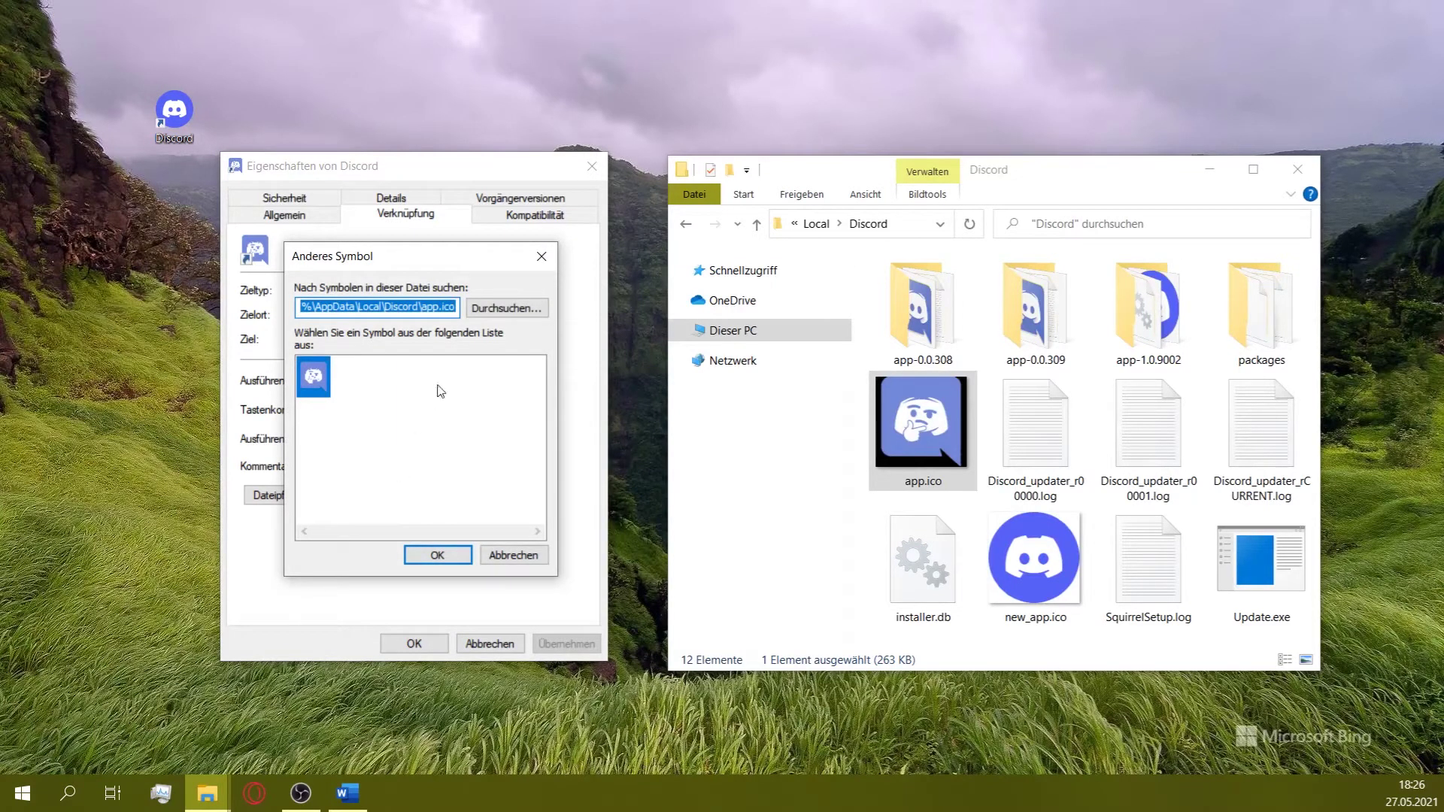
# Step: Browse for an icon and paste the Discord folder path copied from Explorer as the location
pyautogui.click(505, 308)
pyautogui.click(791, 223)
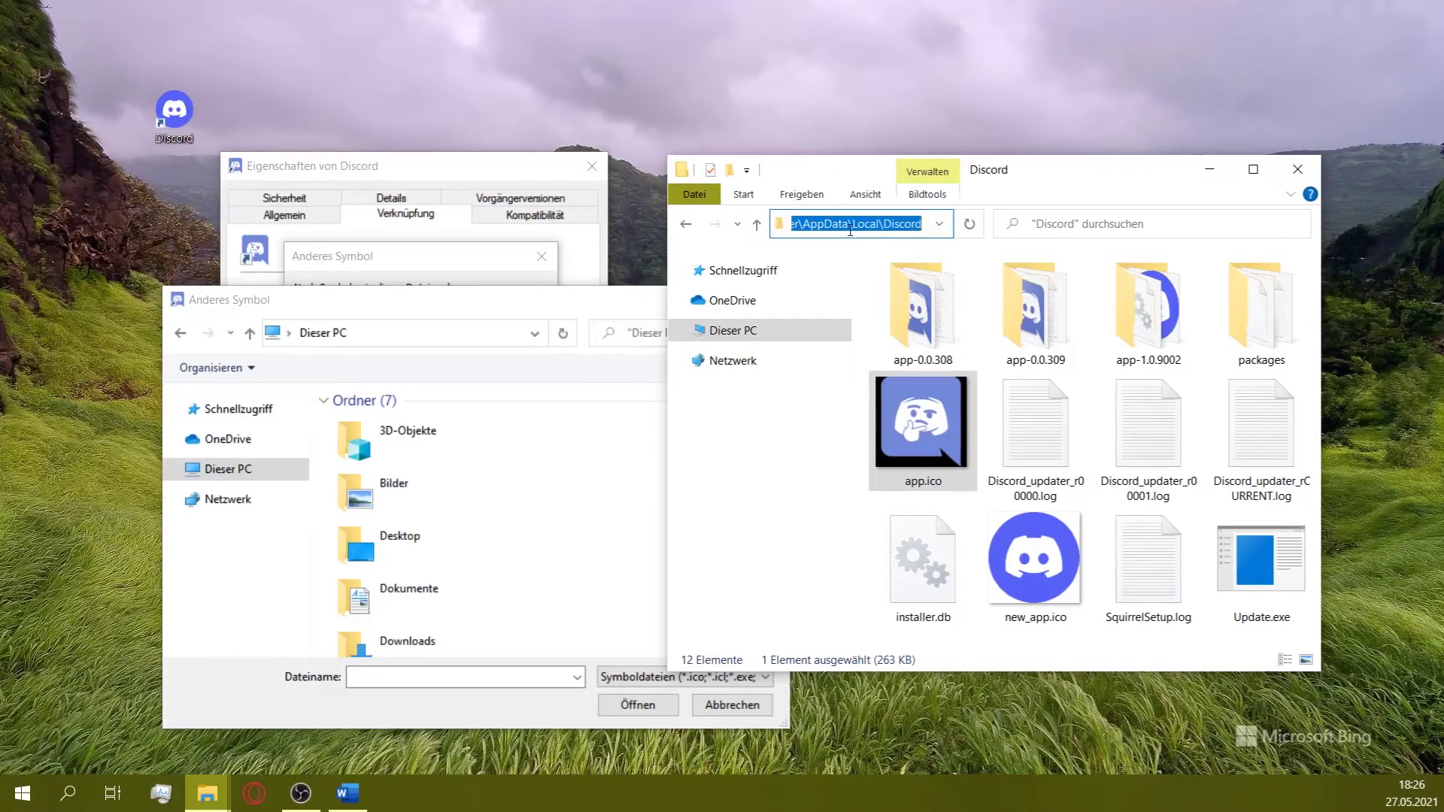
pyautogui.rightClick(875, 227)
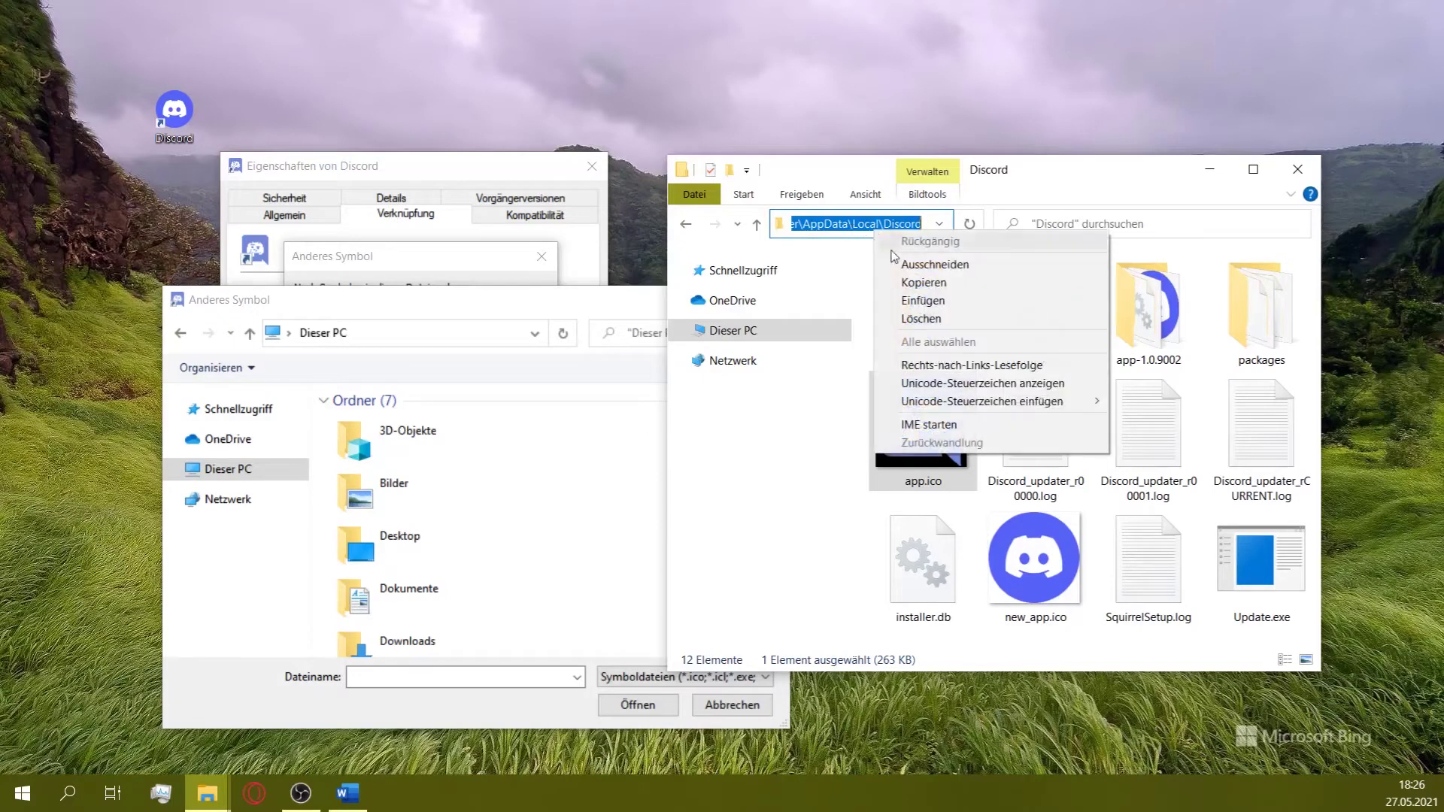
pyautogui.click(925, 284)
pyautogui.click(276, 334)
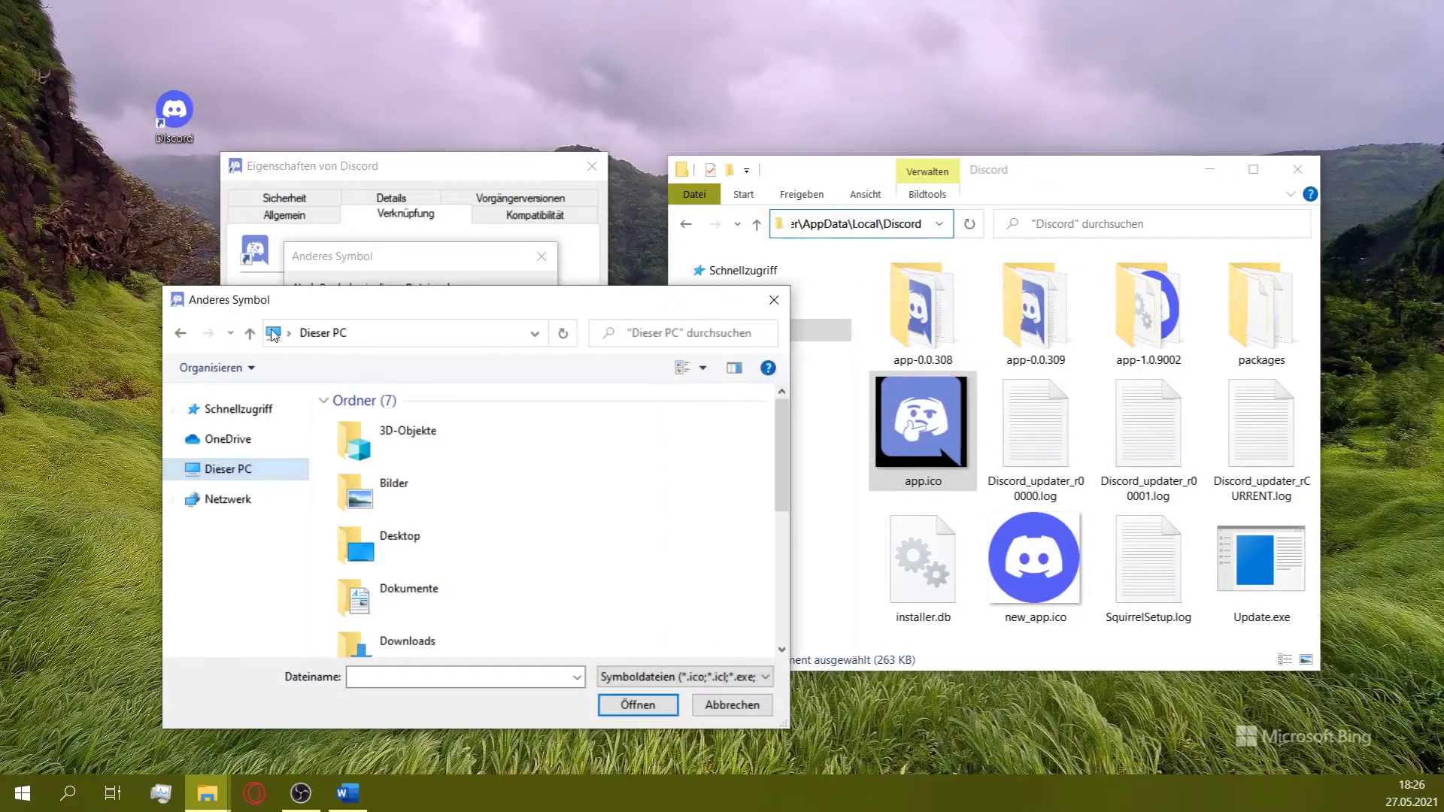
pyautogui.rightClick(355, 334)
pyautogui.click(406, 411)
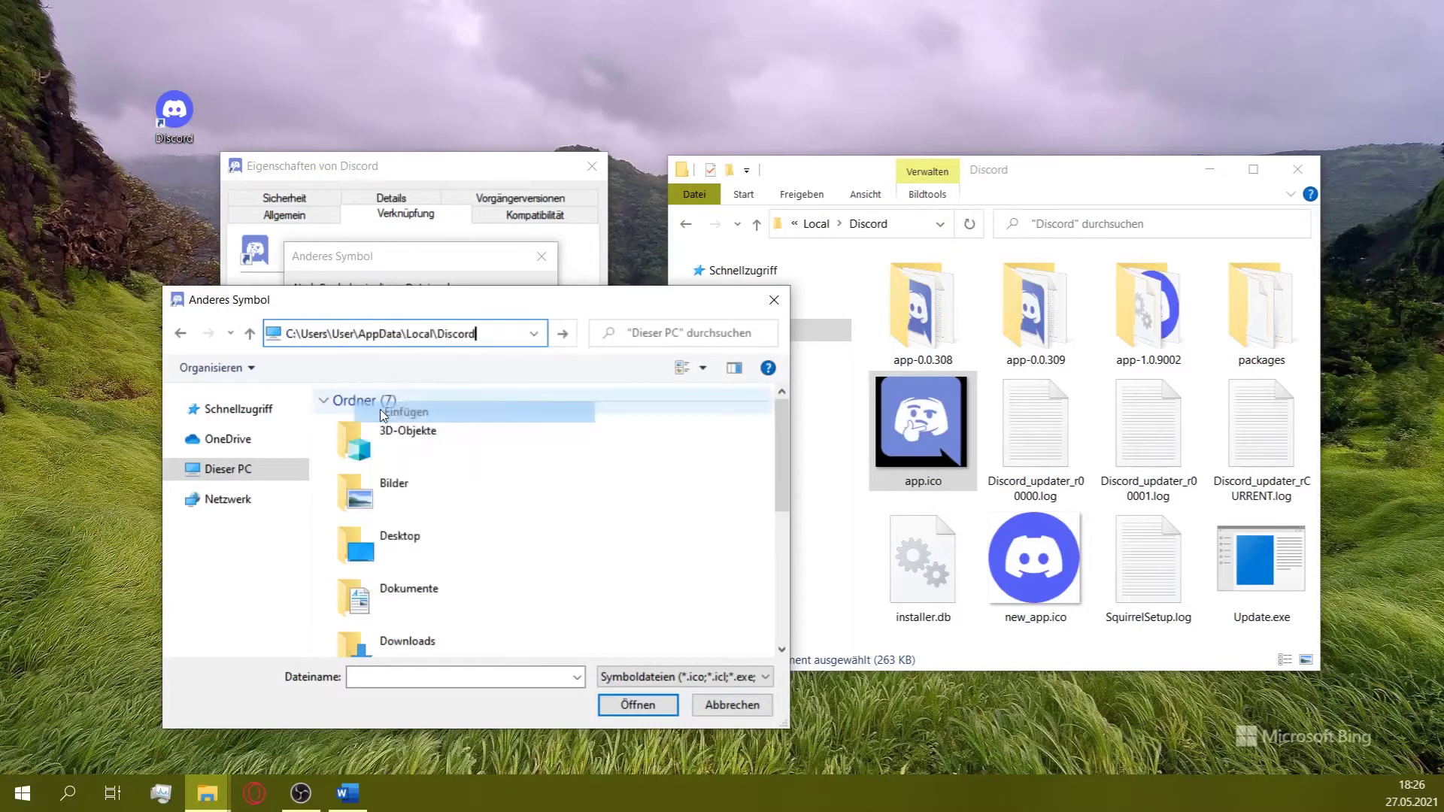
pyautogui.press('Return')
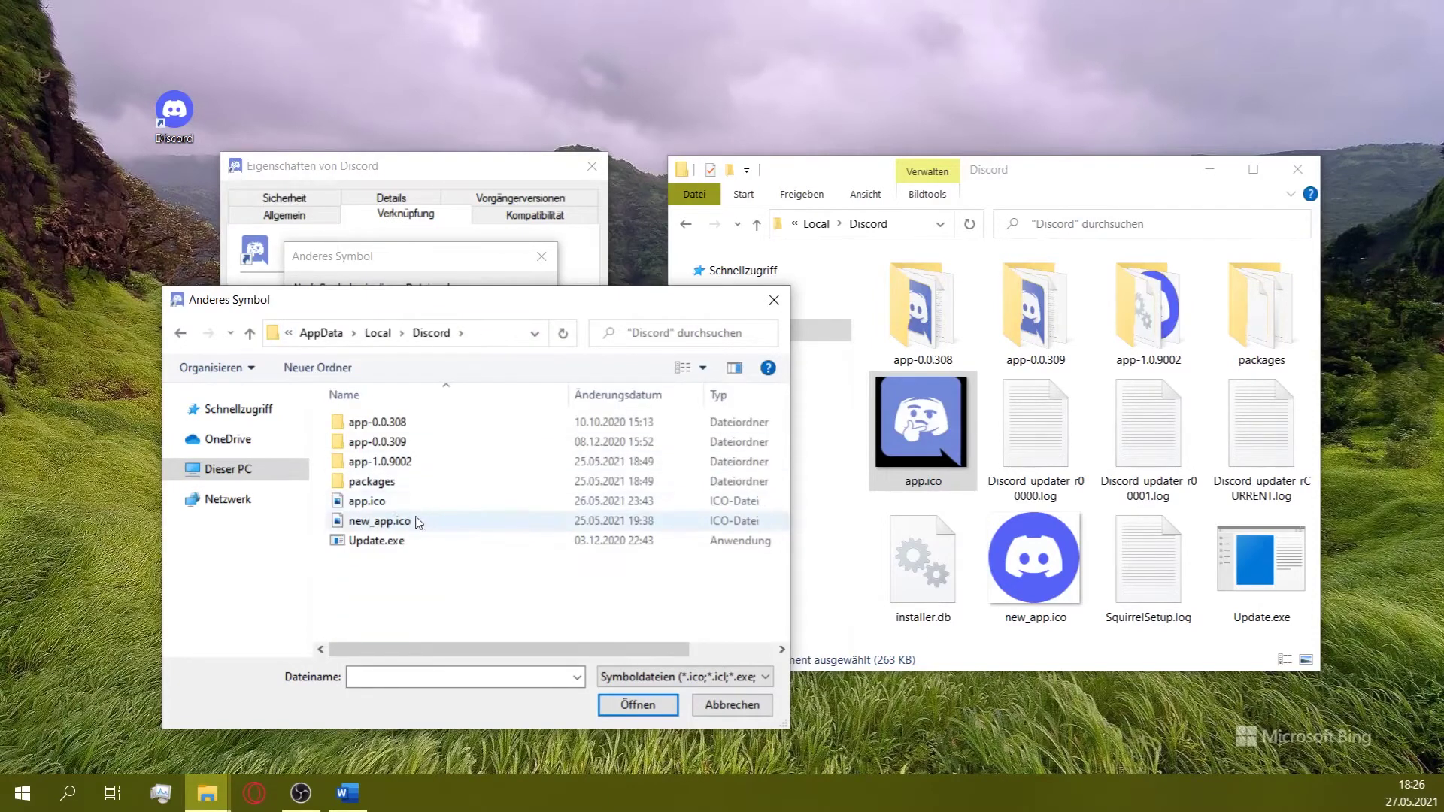
# Step: Choose app.ico as the shortcut's icon and apply it, so the desktop shortcut shows the thinking face
pyautogui.click(367, 501)
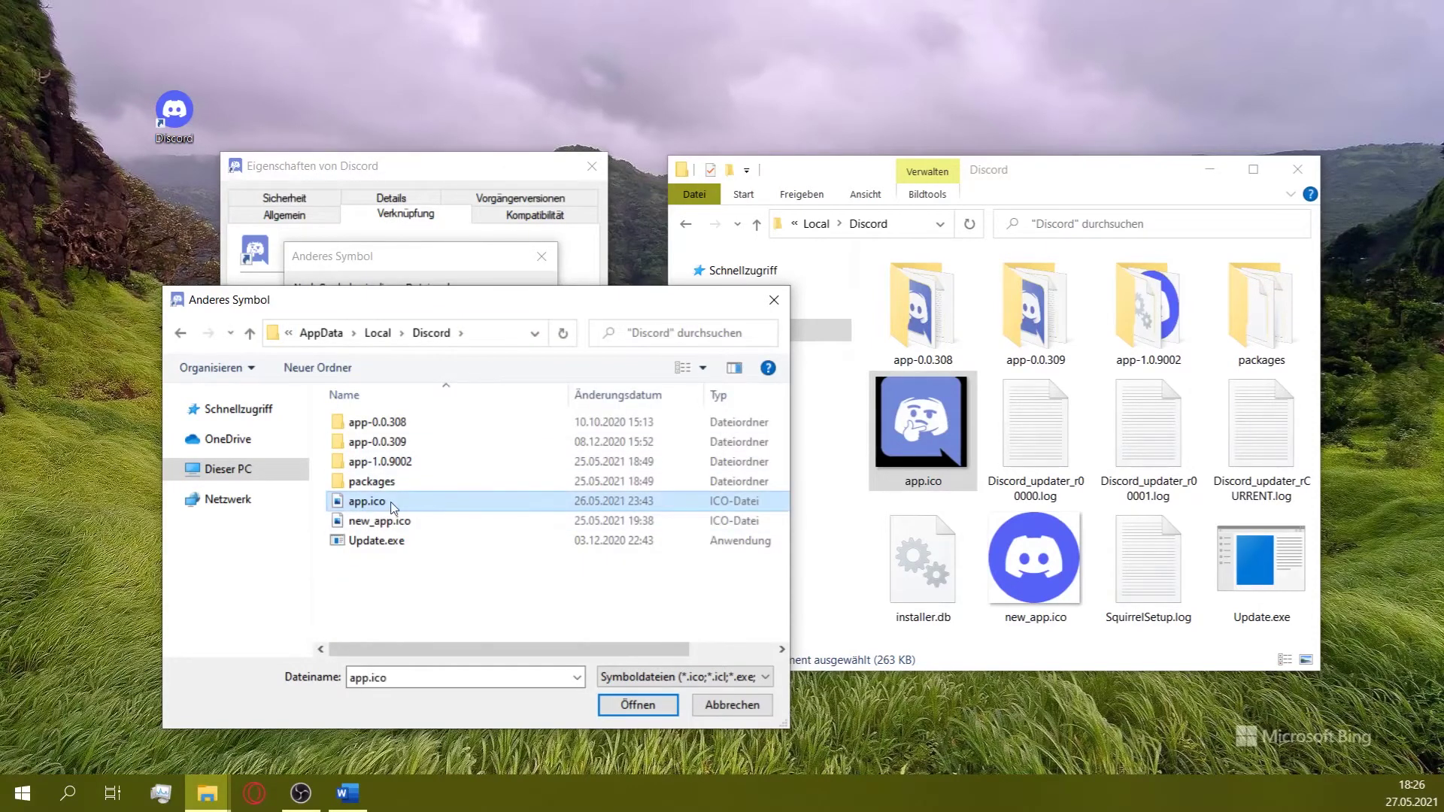
pyautogui.doubleClick(378, 501)
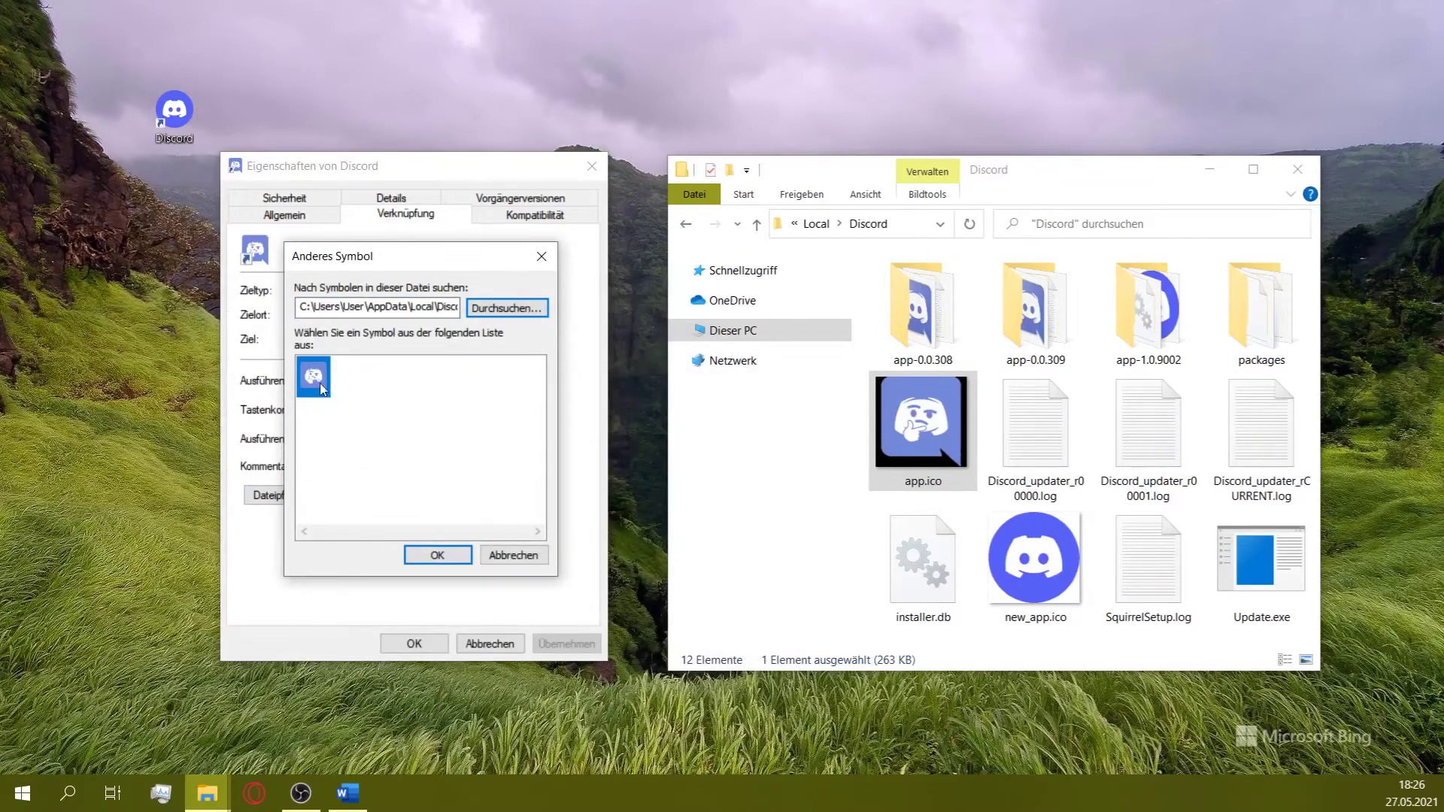
pyautogui.click(437, 554)
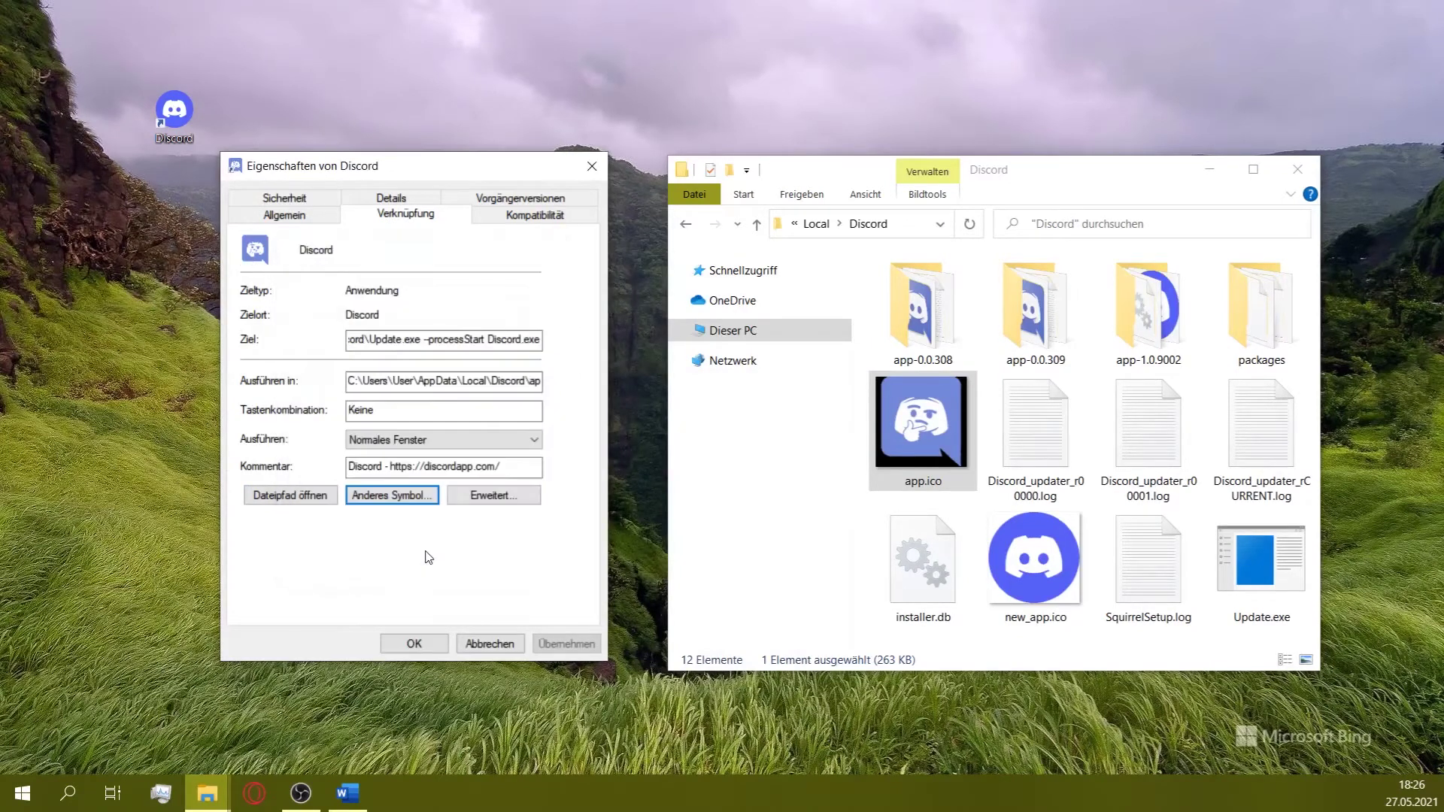
pyautogui.click(415, 643)
pyautogui.click(261, 139)
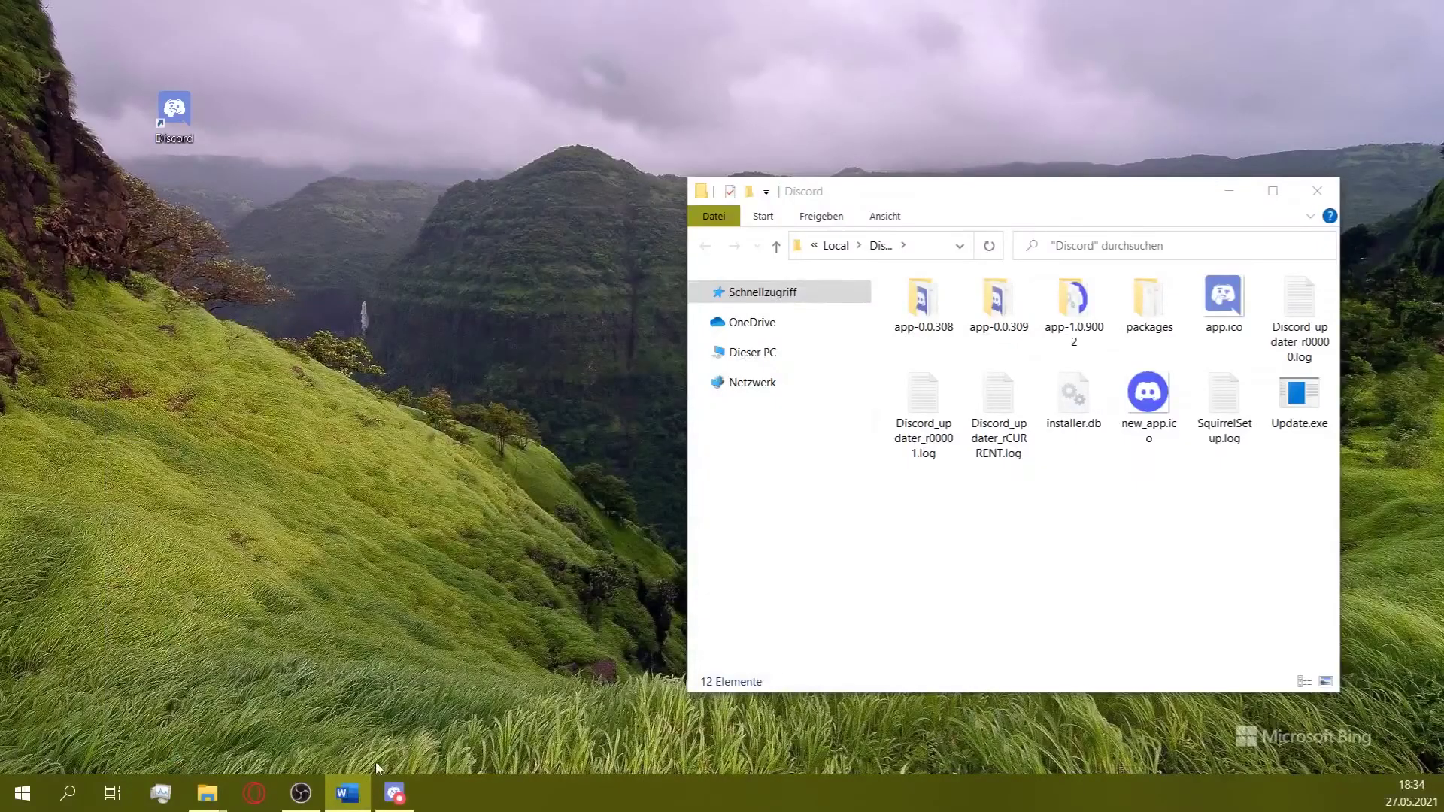
# Step: Open Eigenschaften of the Discord shortcut behind its taskbar jump-list entry
pyautogui.rightClick(398, 800)
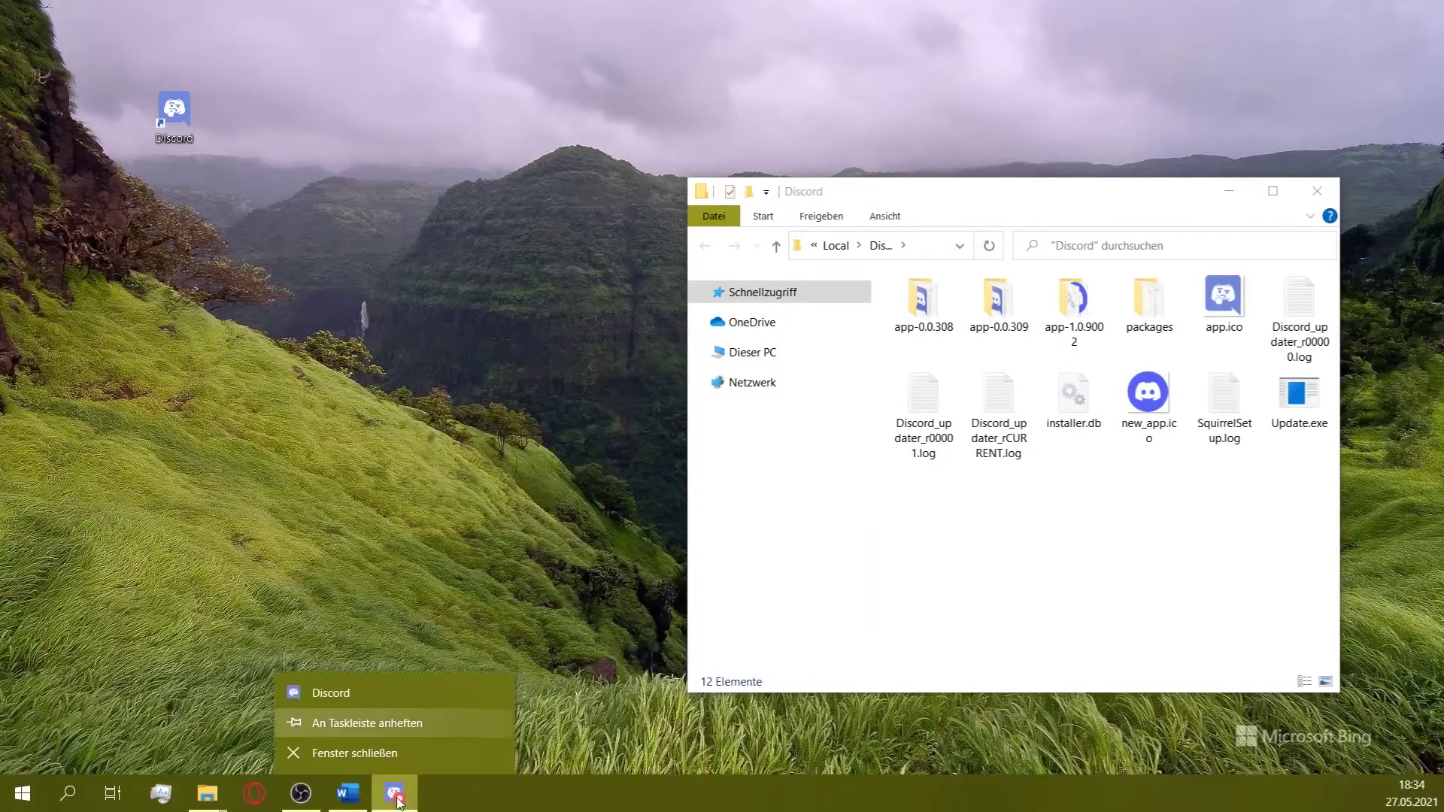
pyautogui.rightClick(347, 688)
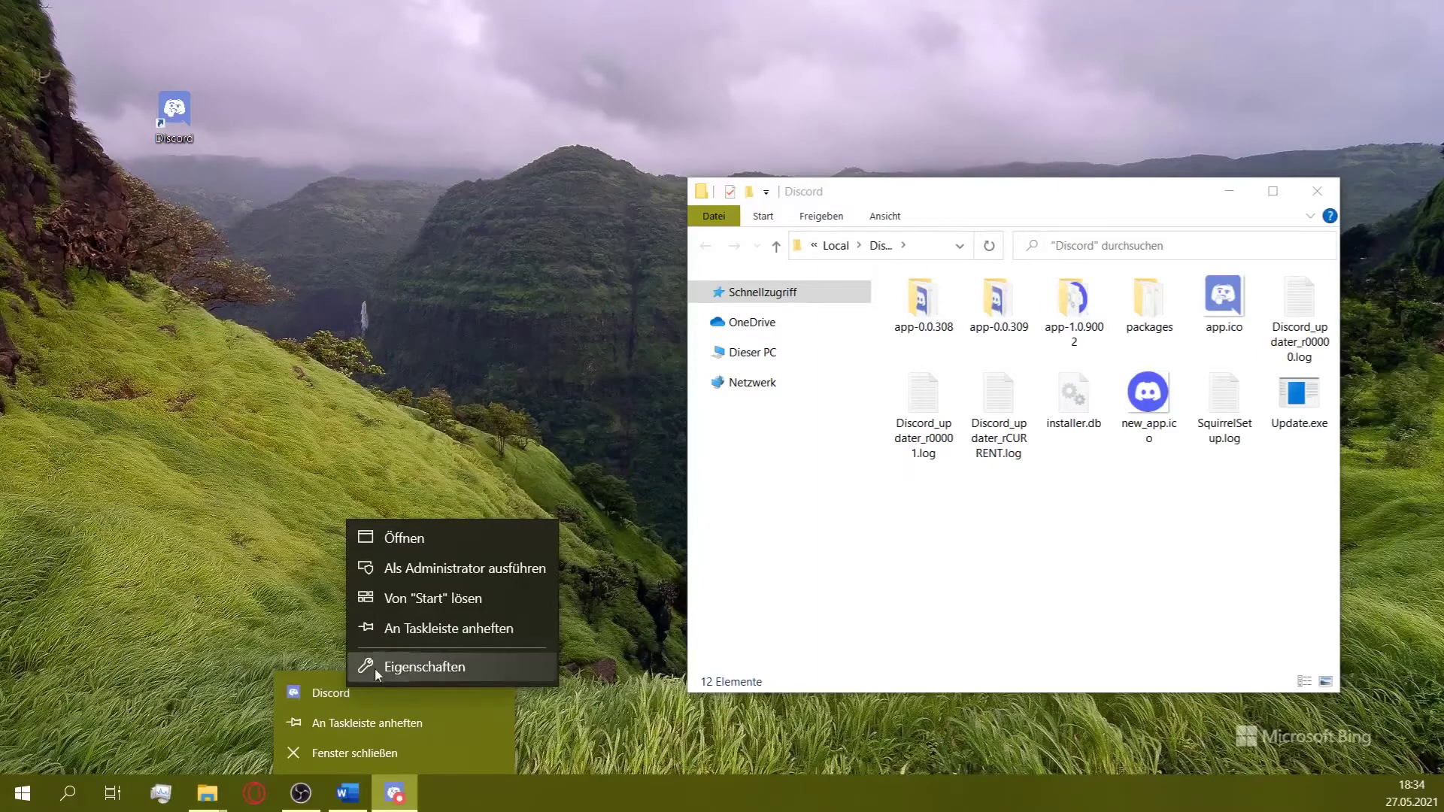
pyautogui.click(423, 666)
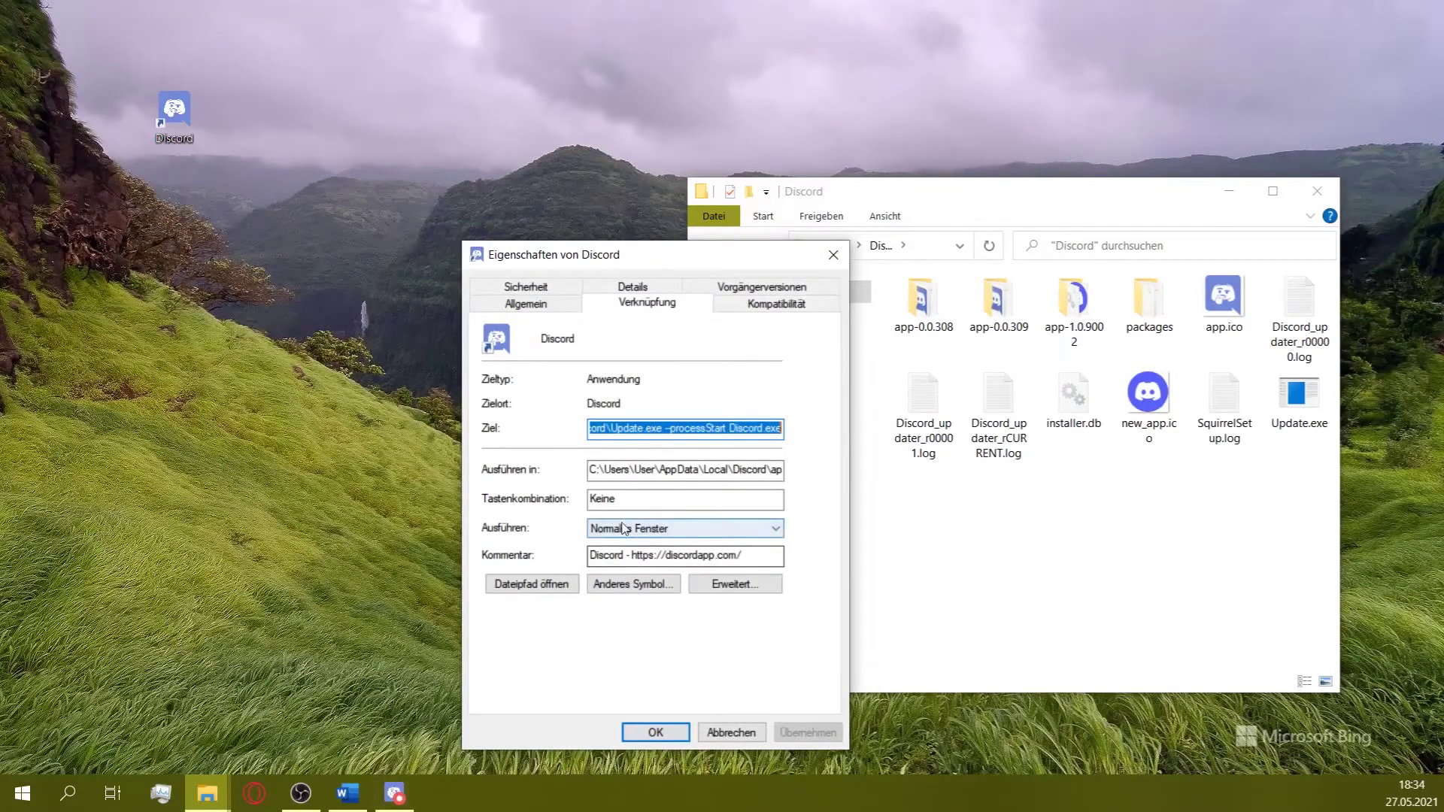
# Step: Assign app.ico as the taskbar Discord shortcut's icon and confirm with administrator permission
pyautogui.click(630, 588)
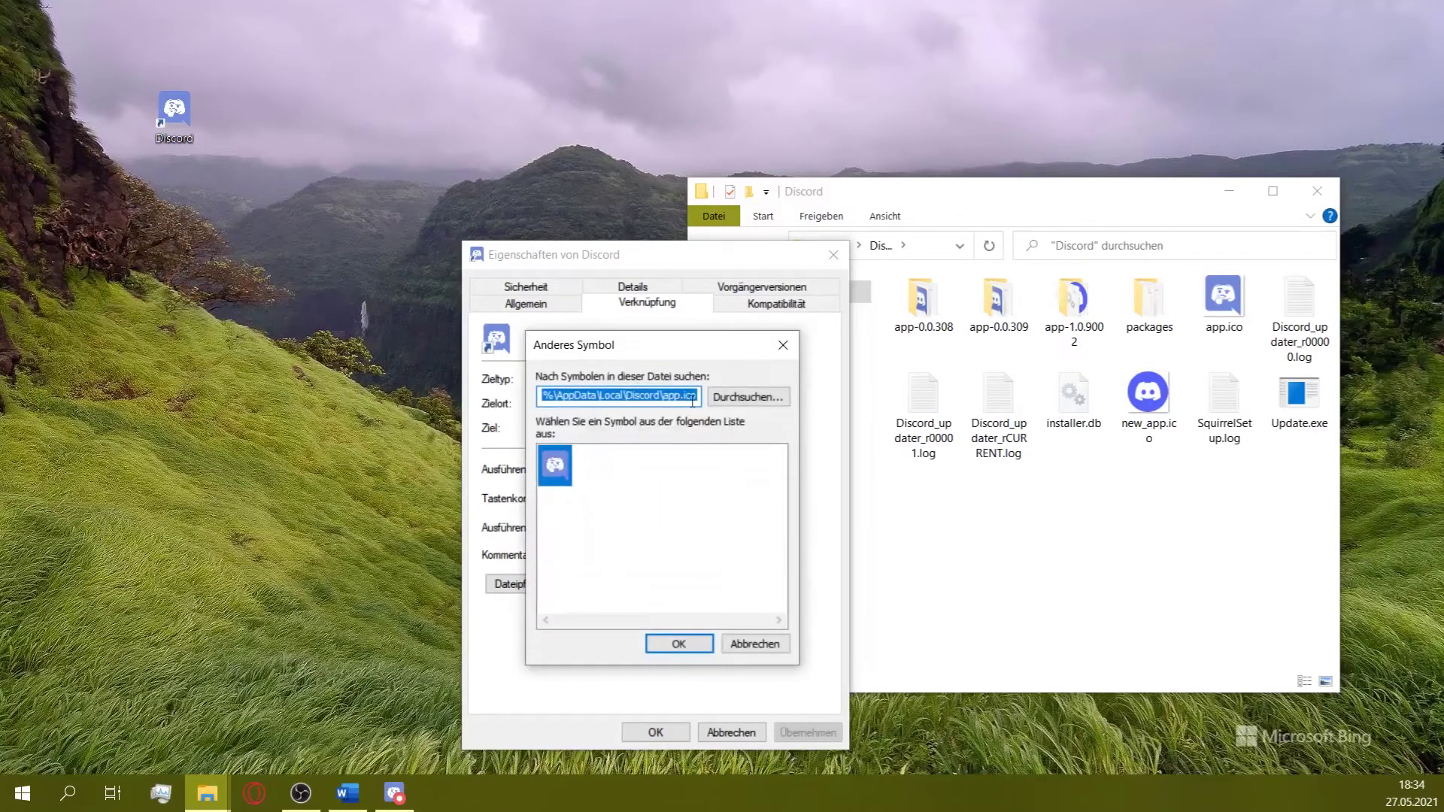
pyautogui.click(746, 396)
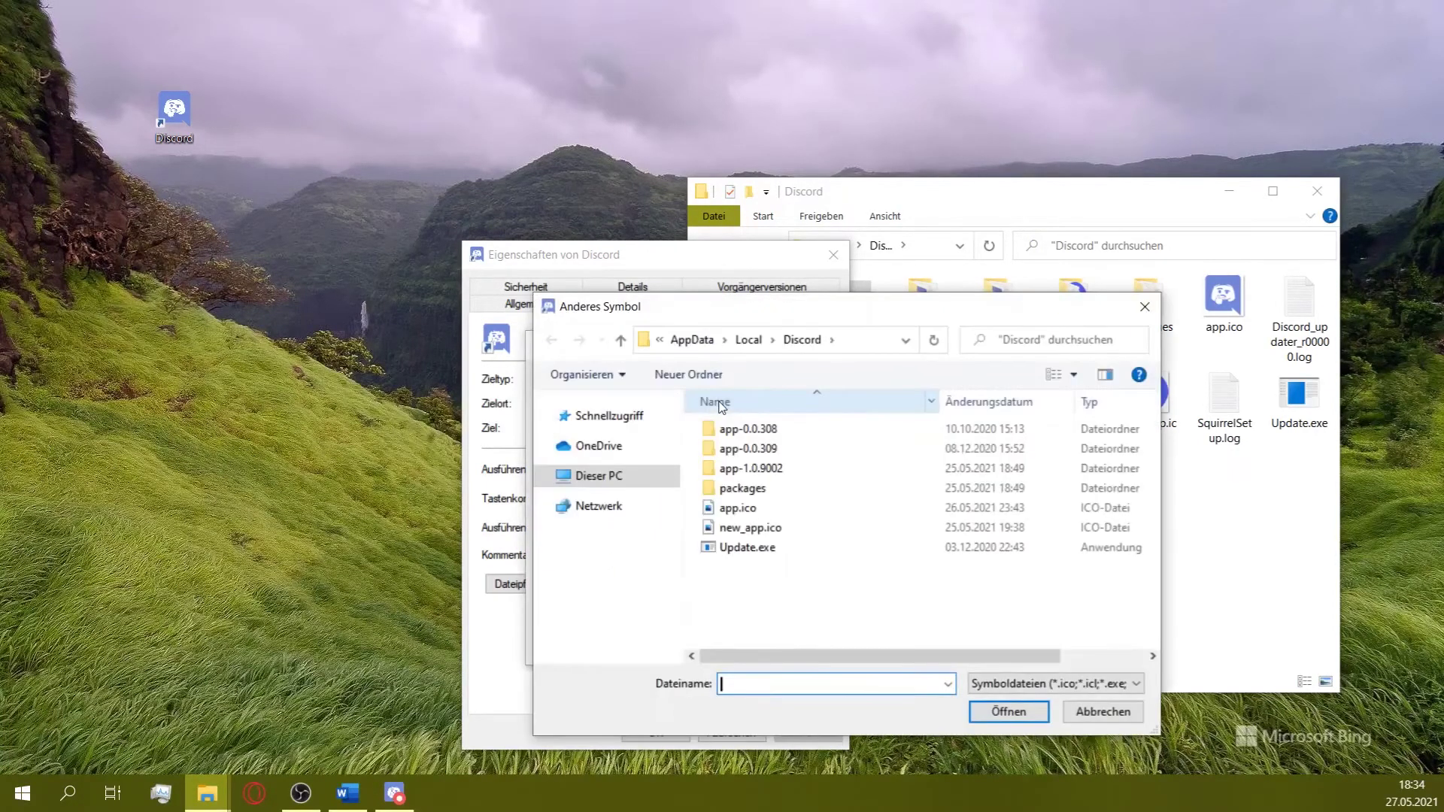
pyautogui.click(736, 507)
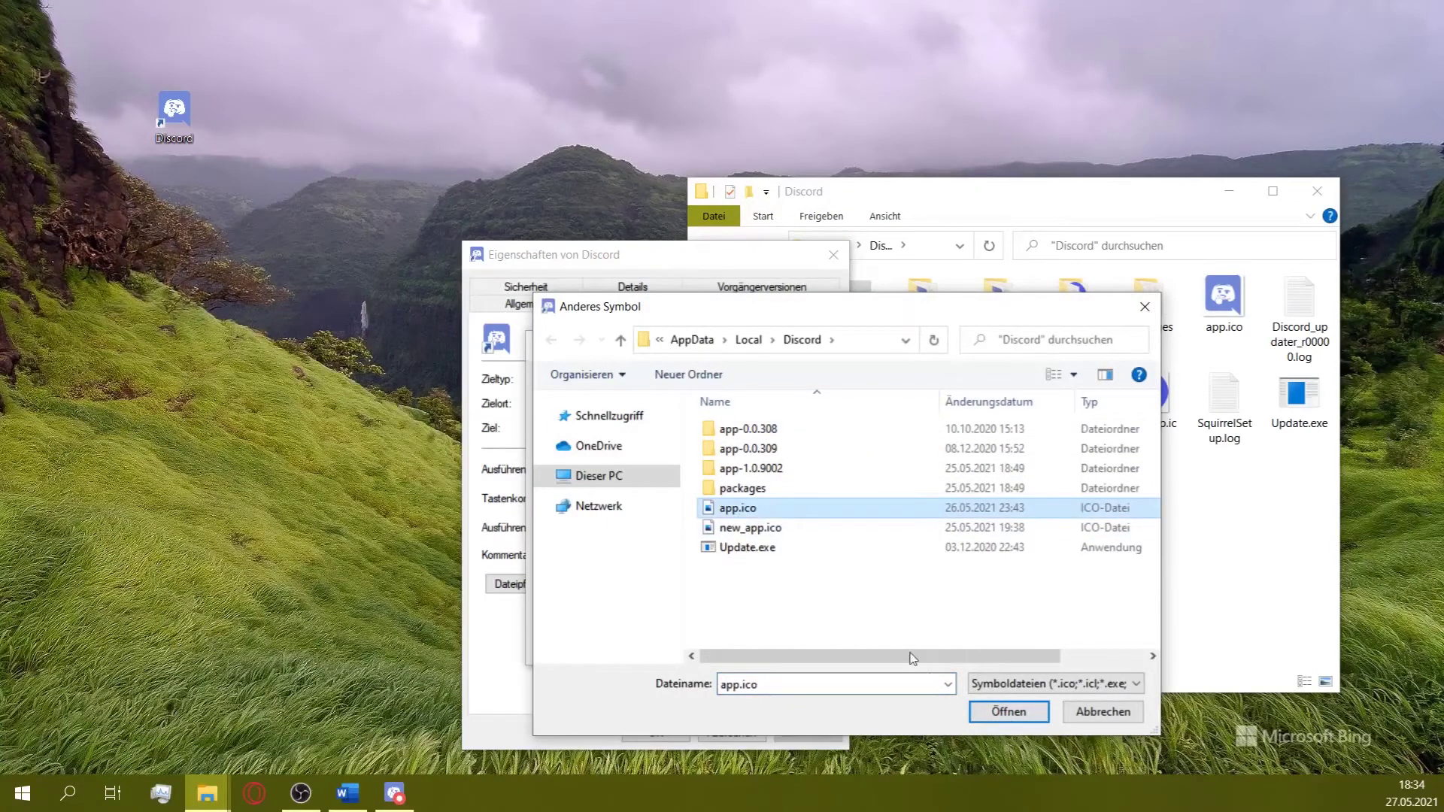
pyautogui.click(1007, 712)
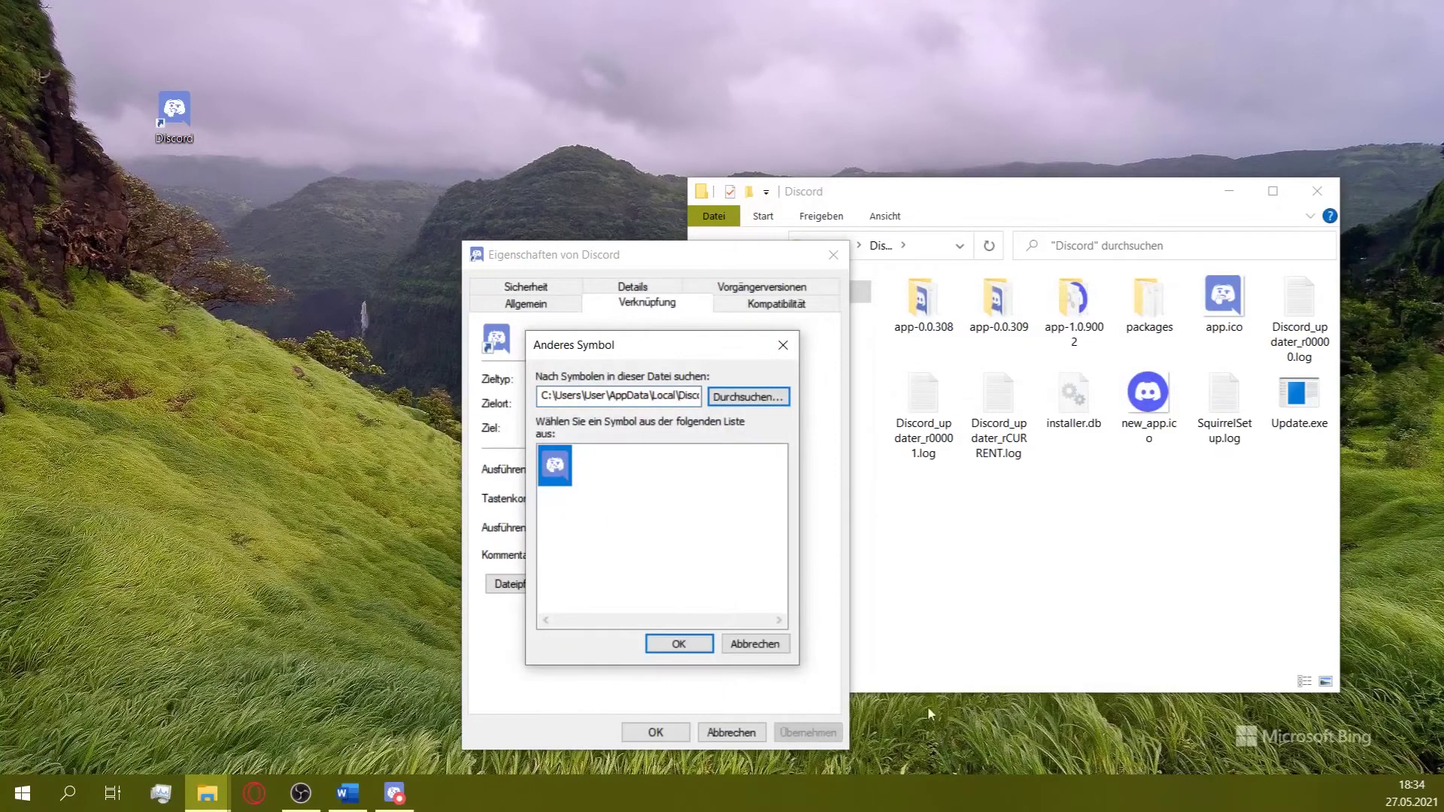
pyautogui.click(678, 645)
pyautogui.click(656, 733)
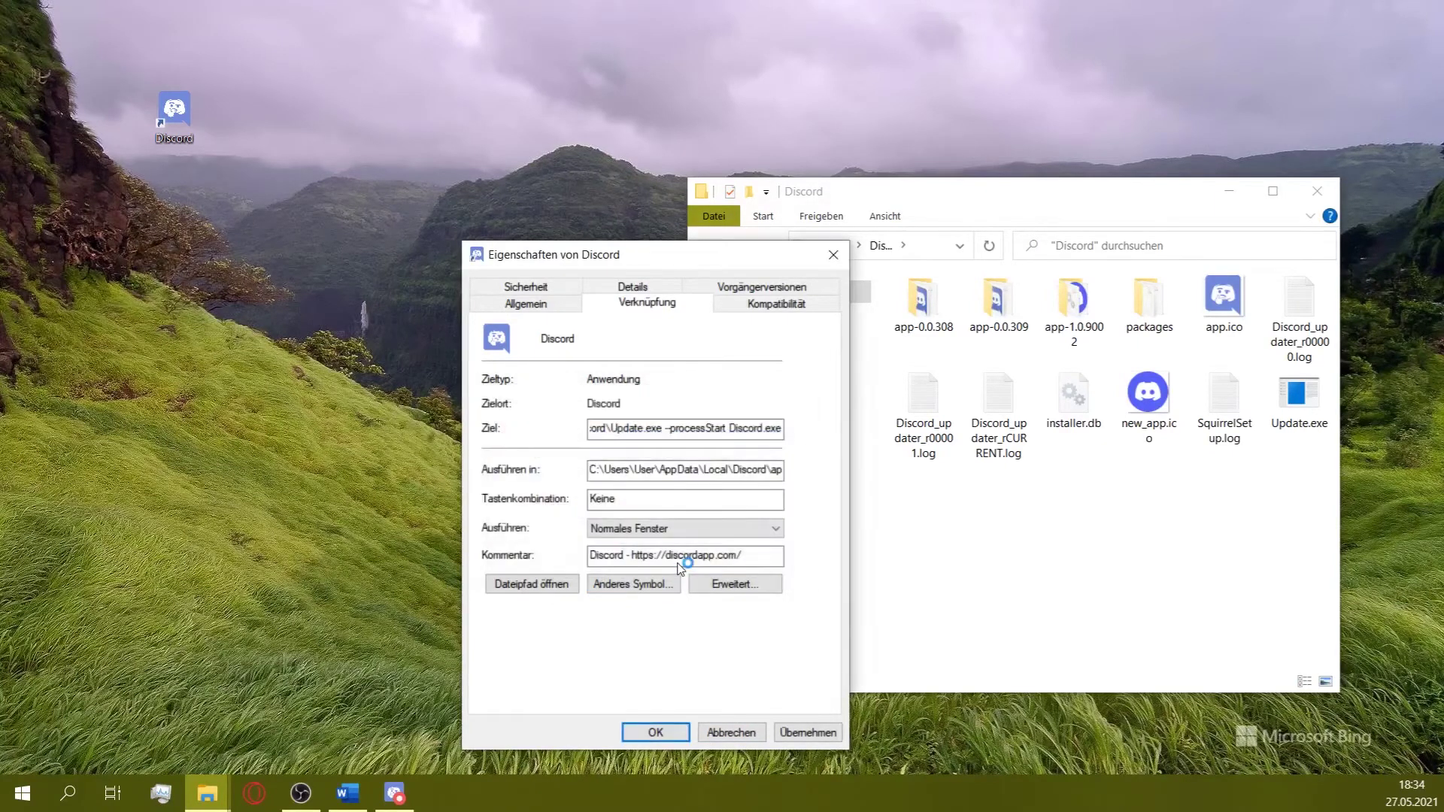
# Step: Pin Discord via its taskbar entry's An Taskleiste anheften option
pyautogui.rightClick(394, 795)
pyautogui.click(372, 721)
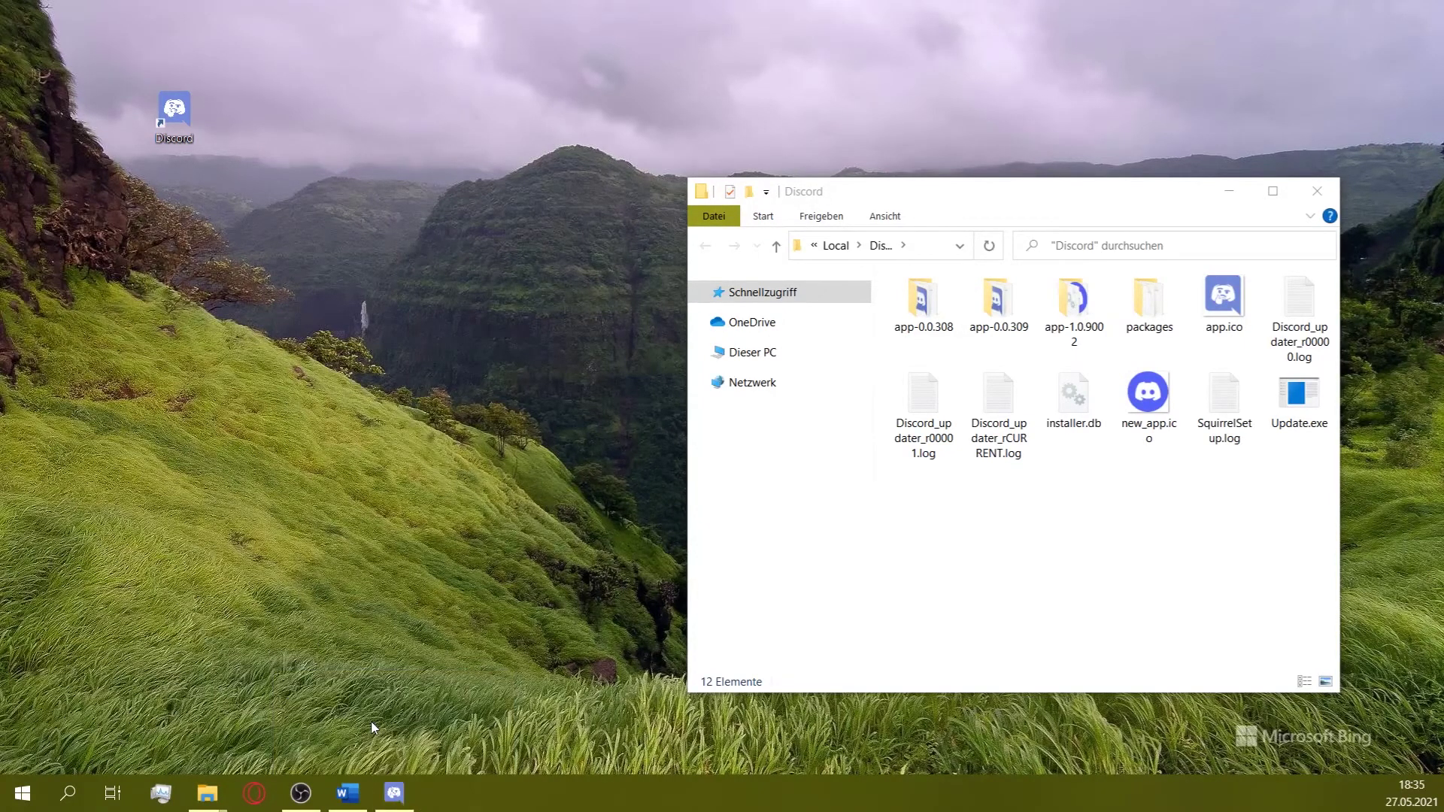